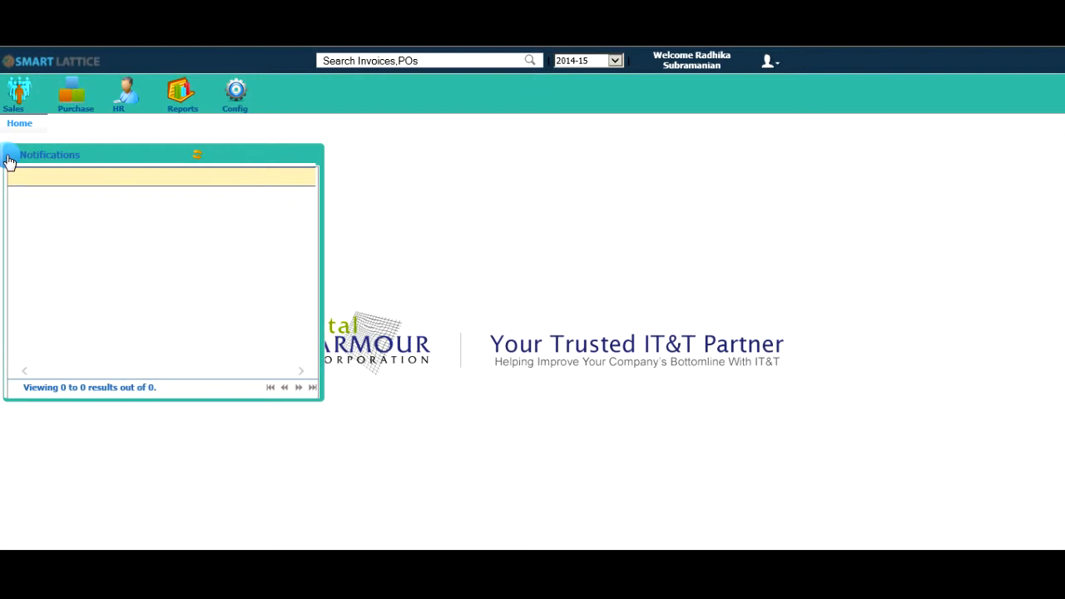
Collapse the notifications and open the sales list of Request For Invoice records.
left_click(10, 158)
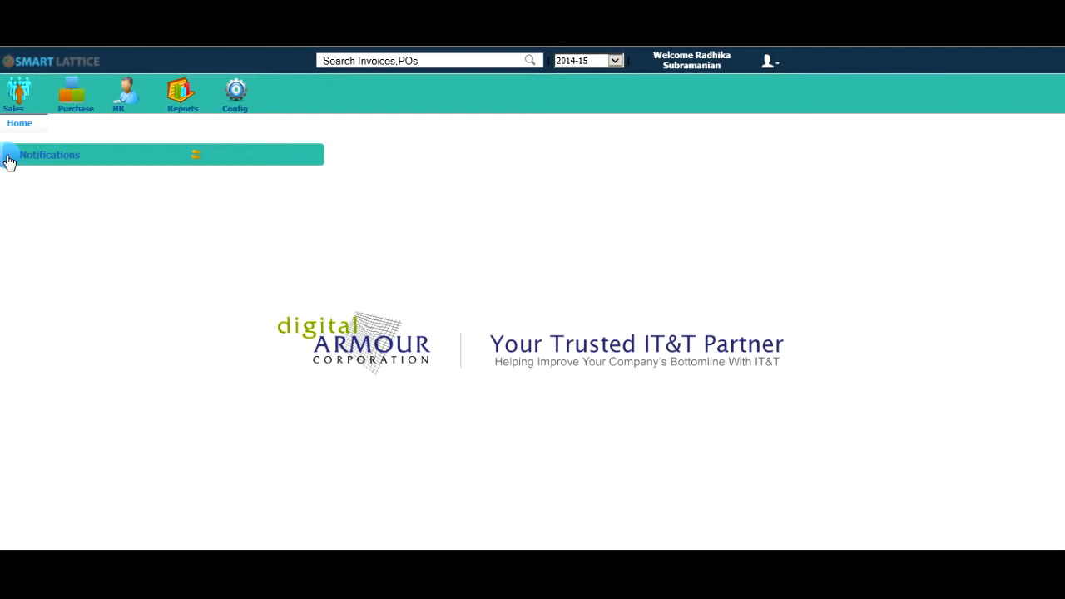
left_click(20, 98)
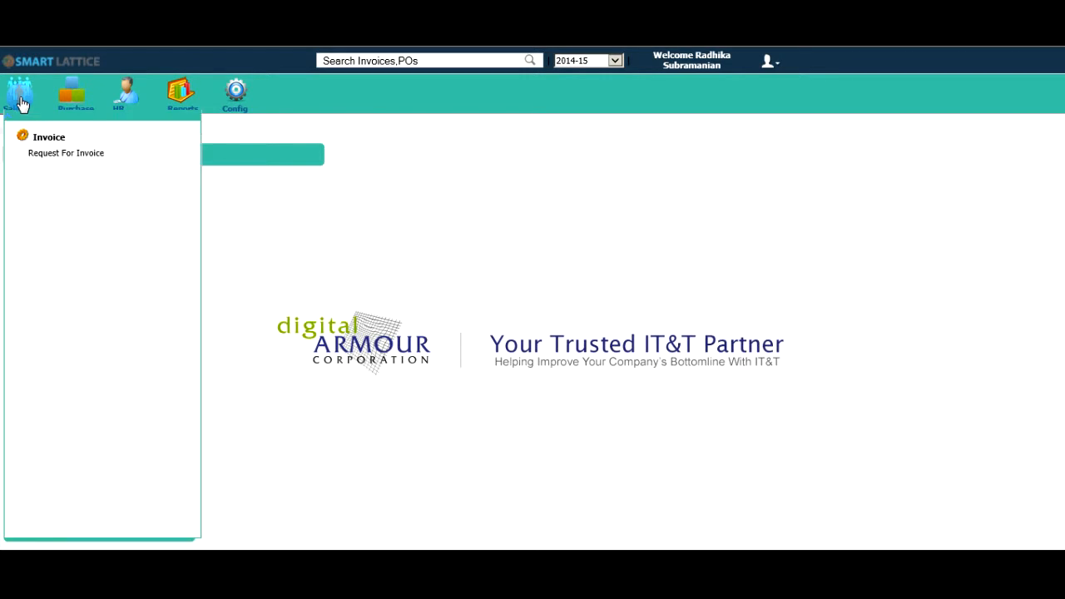
left_click(70, 157)
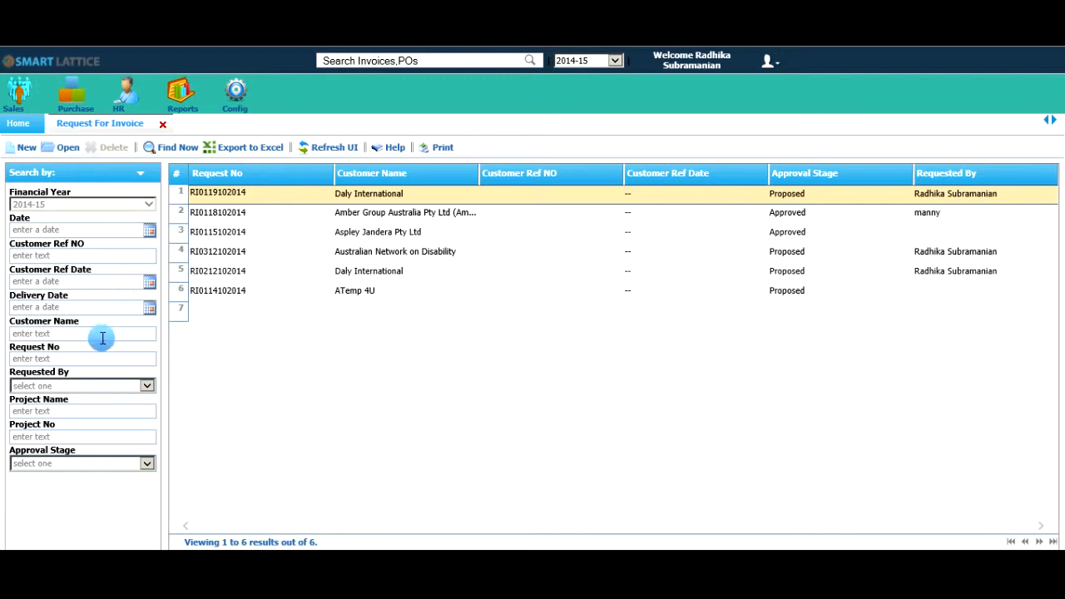
Look through the existing invoice requests in the list, checking their customers and approval stages.
left_click(261, 231)
left_click(261, 212)
left_click(261, 193)
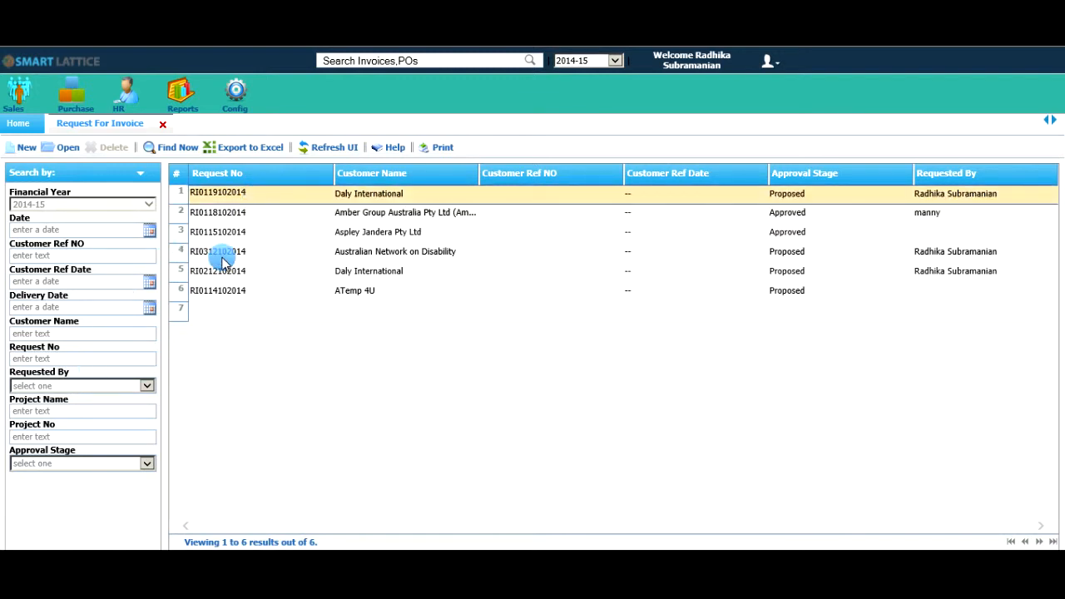
left_click(220, 255)
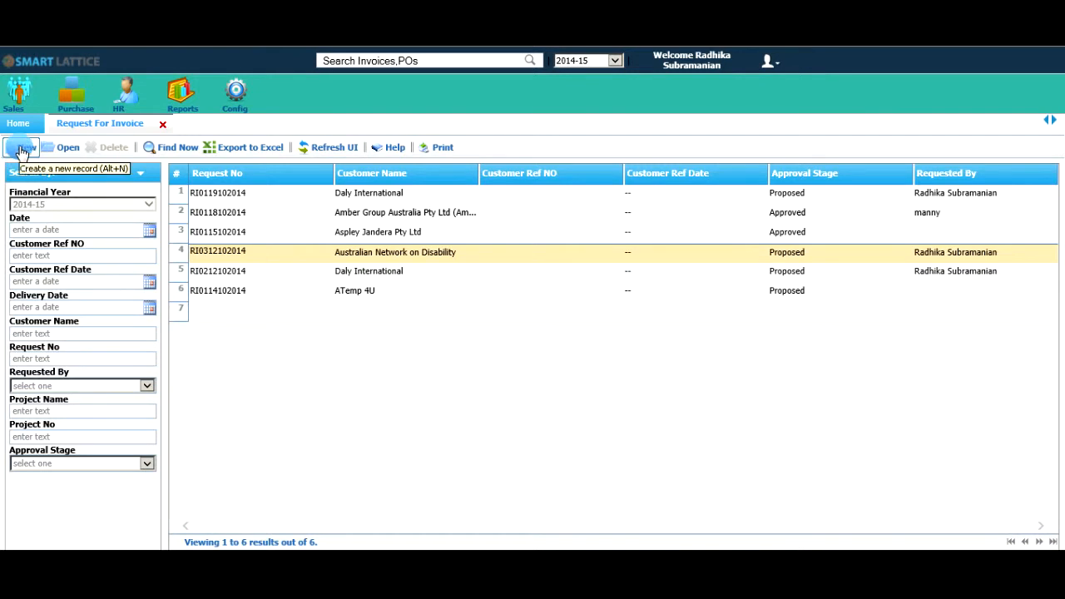
left_click(255, 227)
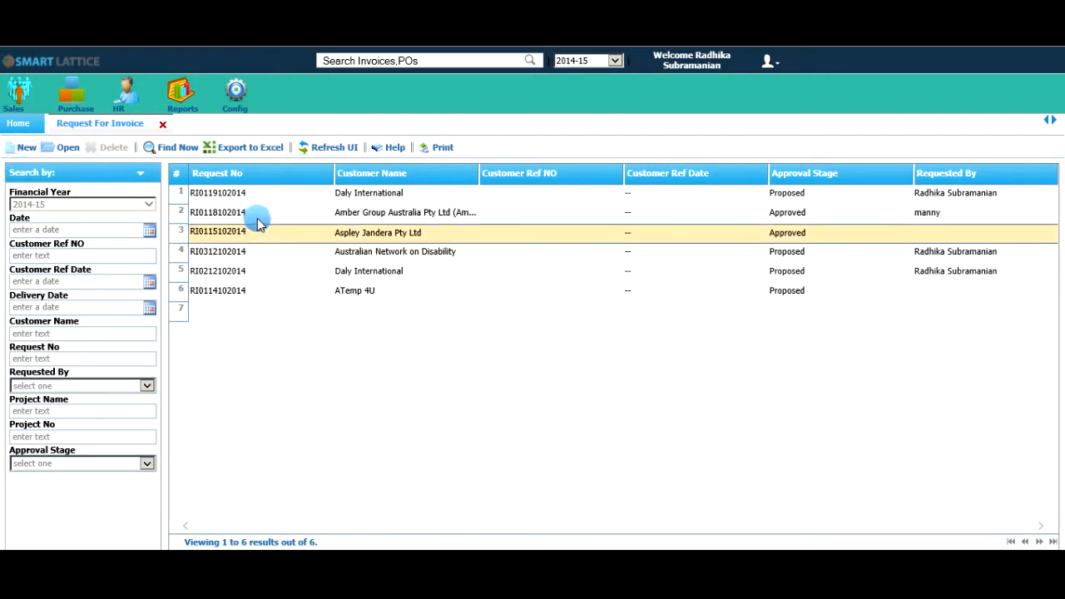
left_click(260, 213)
left_click(257, 232)
left_click(254, 251)
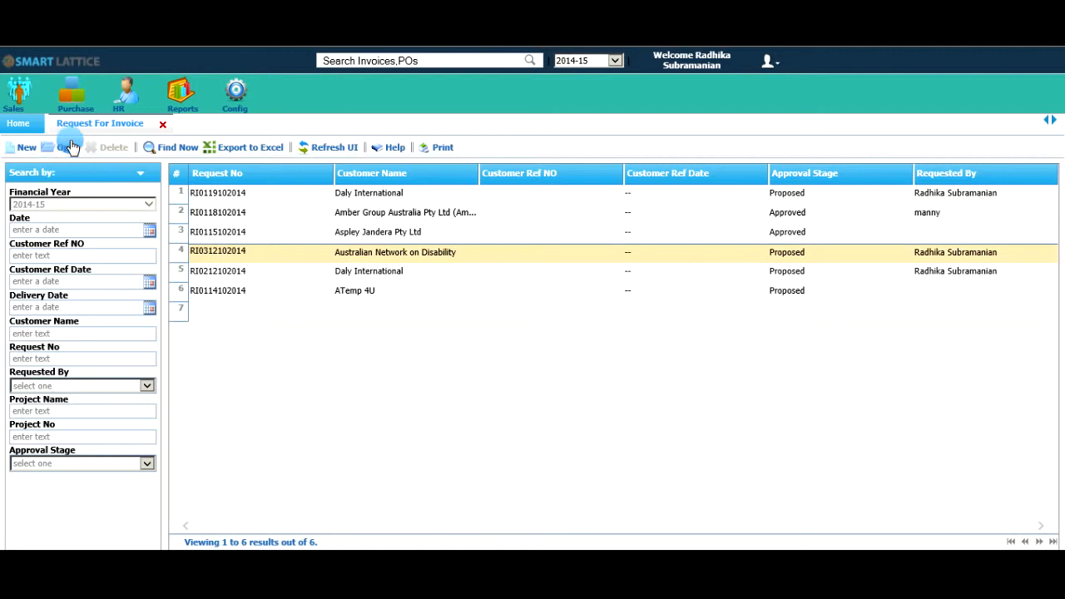
left_click(71, 147)
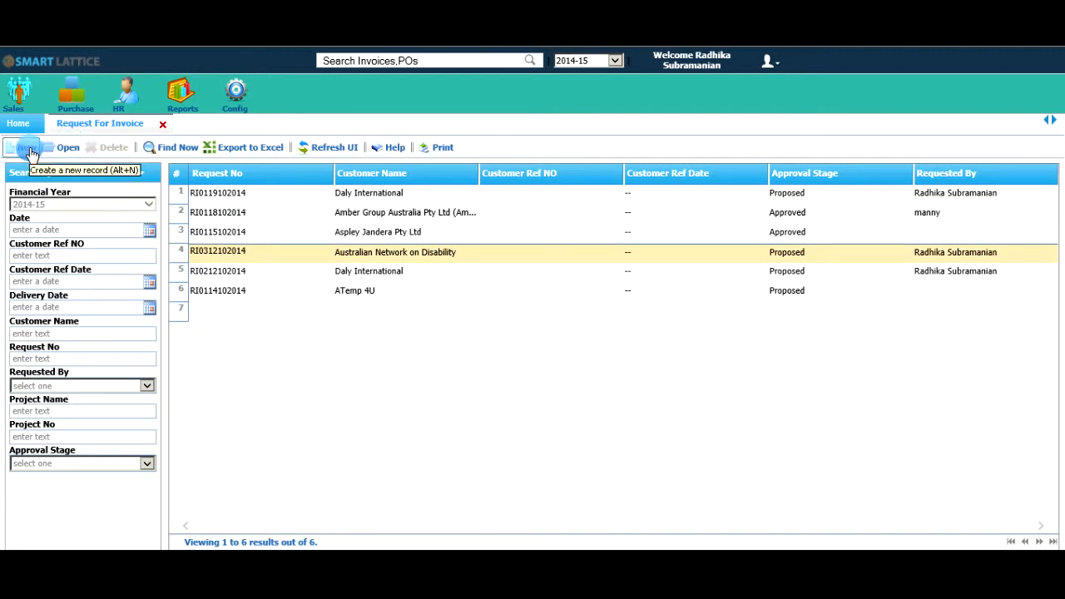
Create a new Request For Invoice record.
left_click(29, 151)
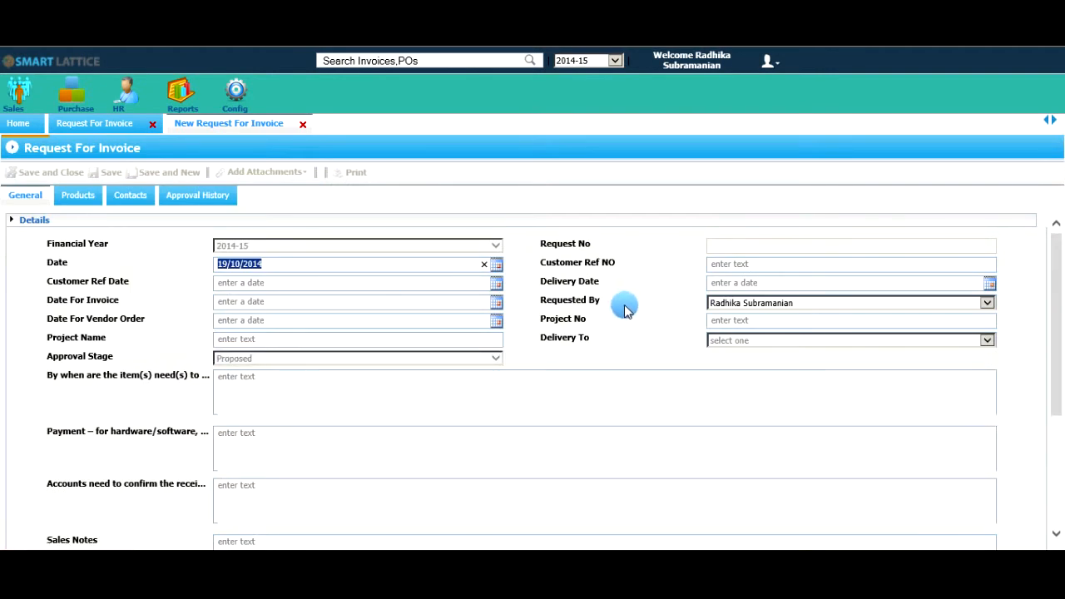
left_click_drag(617, 306, 558, 305)
left_click(684, 306)
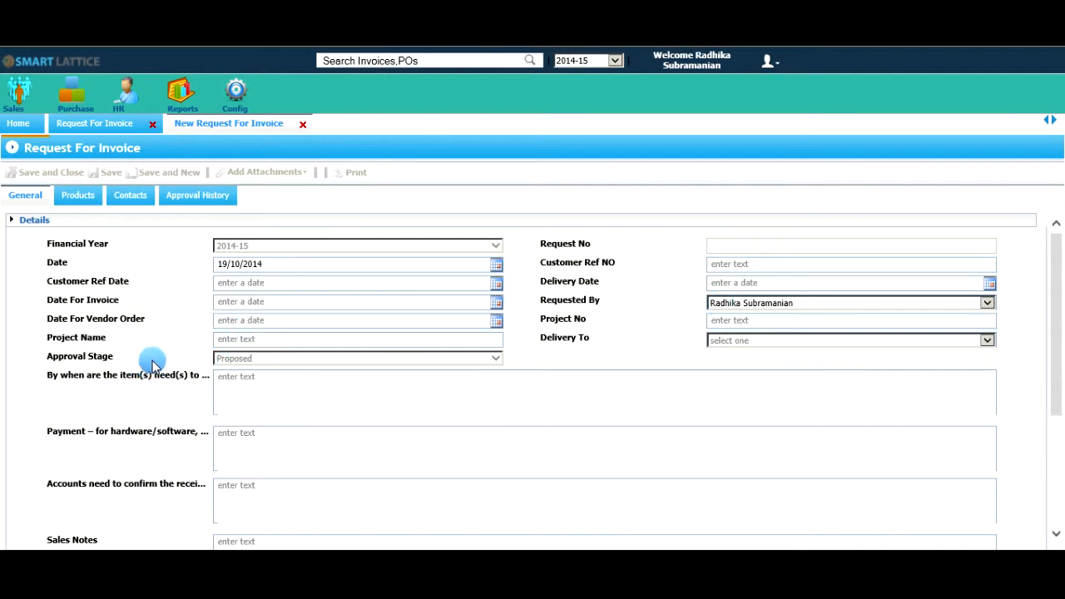
Search the Customer Name field for "da" and choose Daly International as the customer.
scroll(152, 363, "down", 5)
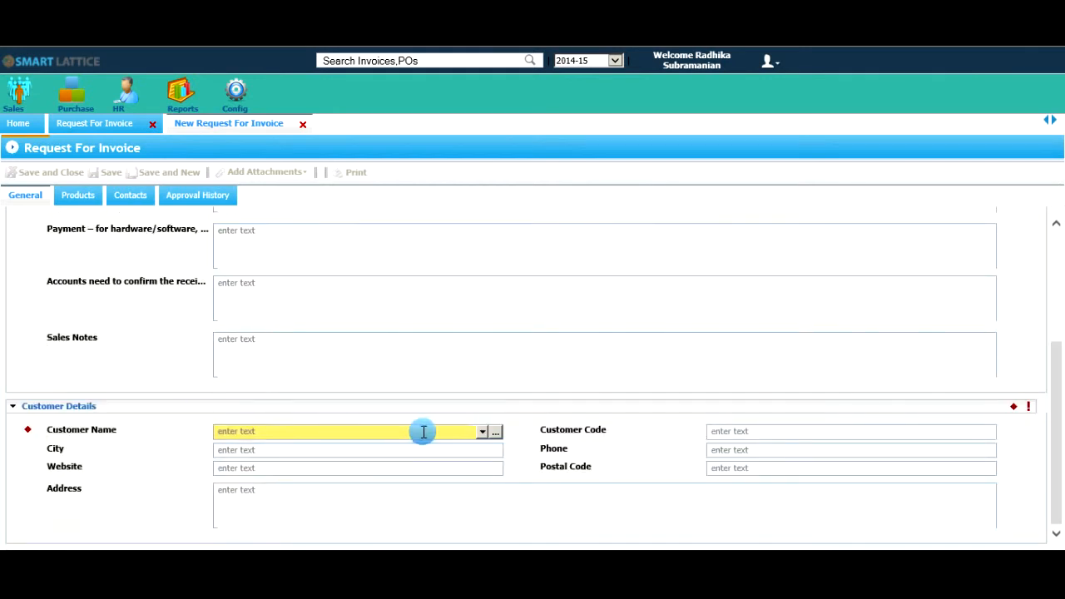
left_click(426, 430)
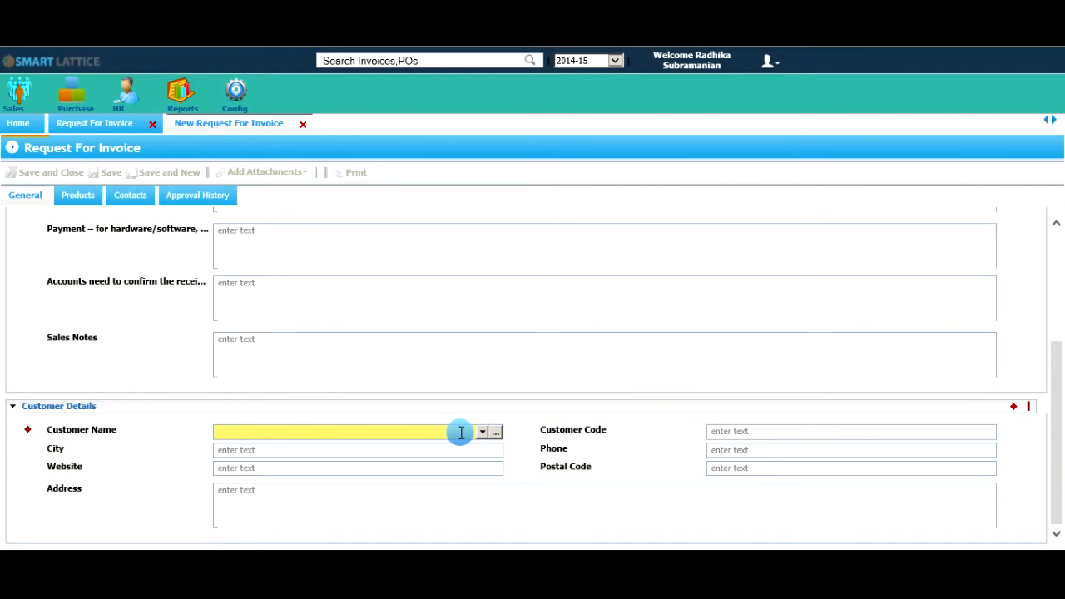
type("da")
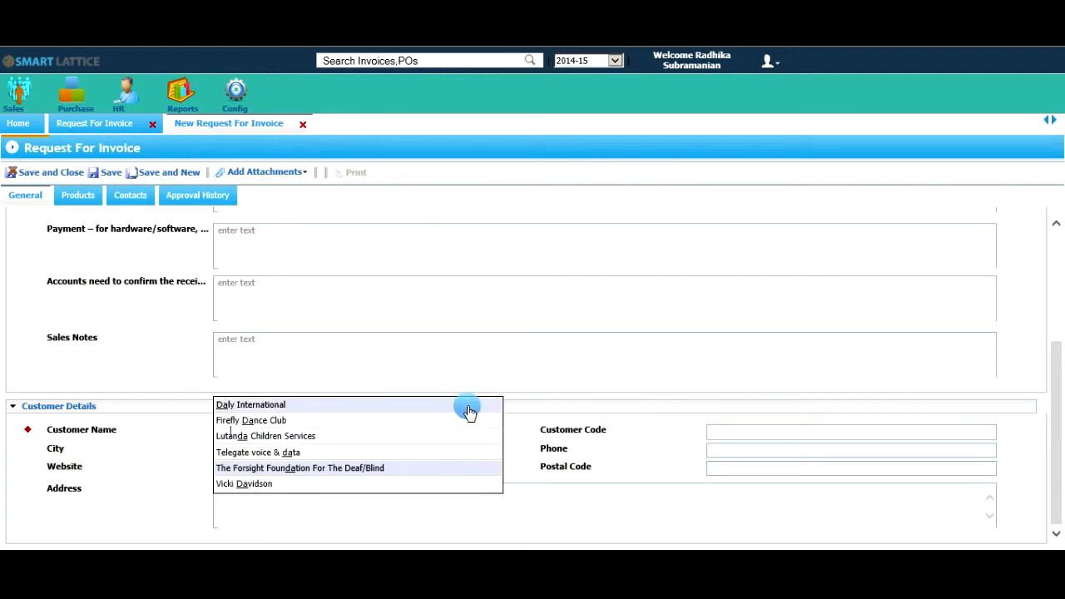
left_click(468, 411)
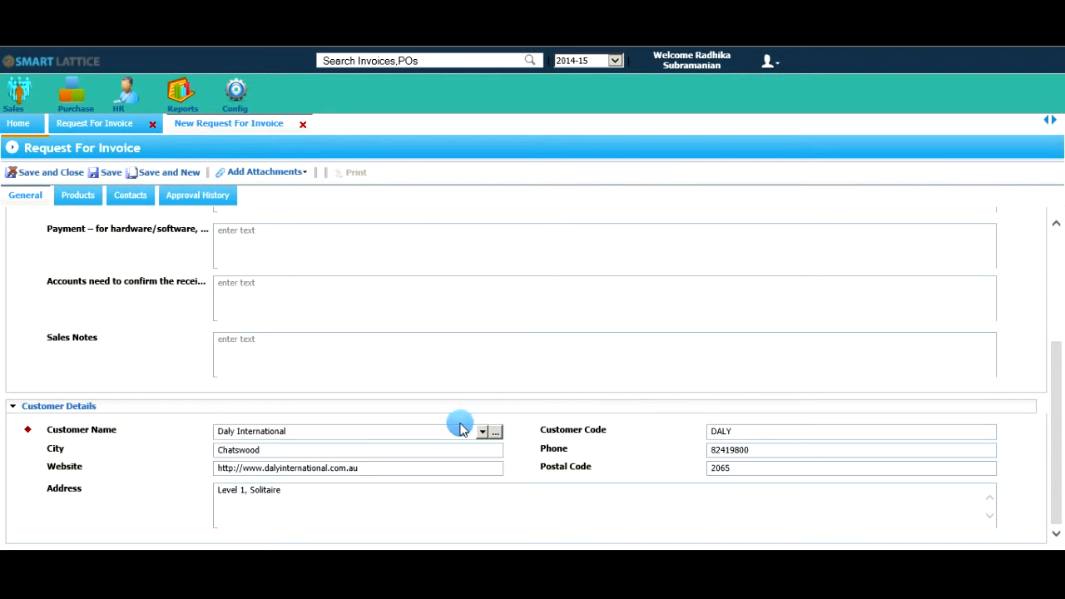
Use the customer lookup with the type filter cleared and company name Daly to choose Daly International, and save the request.
left_click(499, 434)
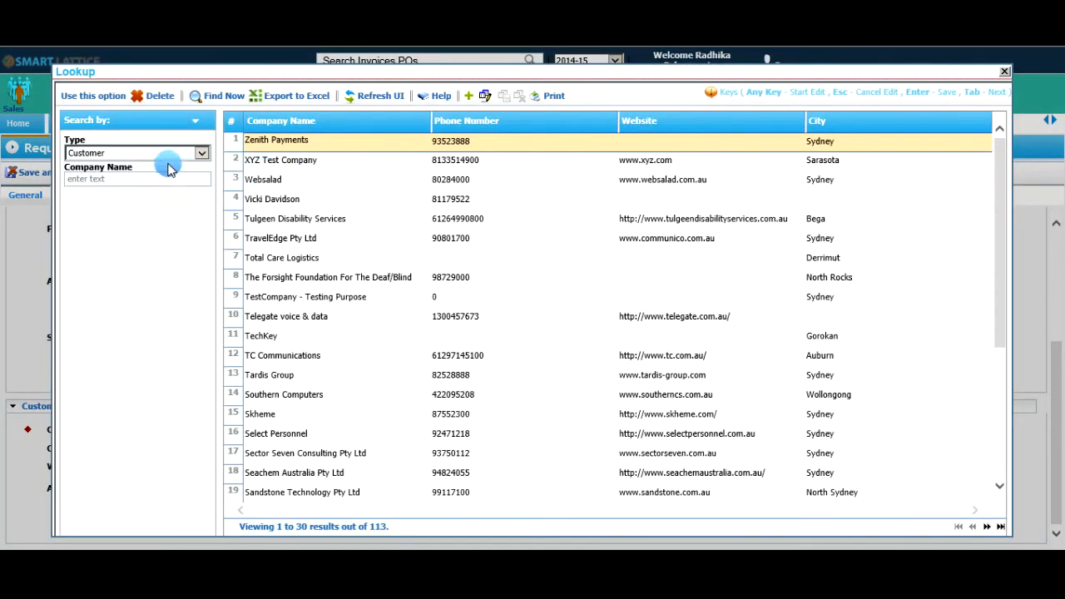
left_click(149, 153)
left_click(143, 158)
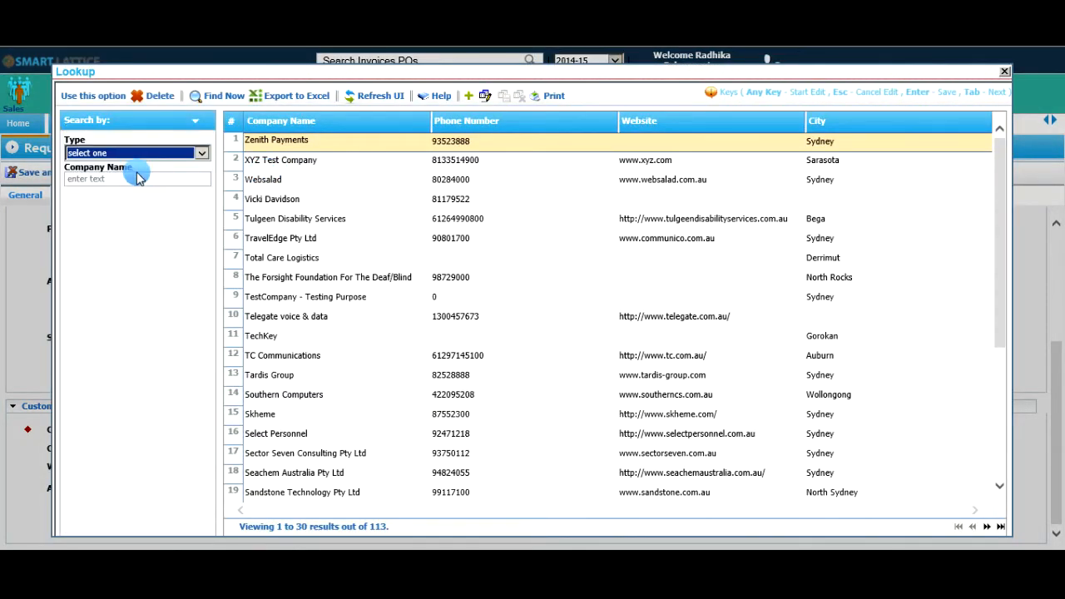
left_click(134, 184)
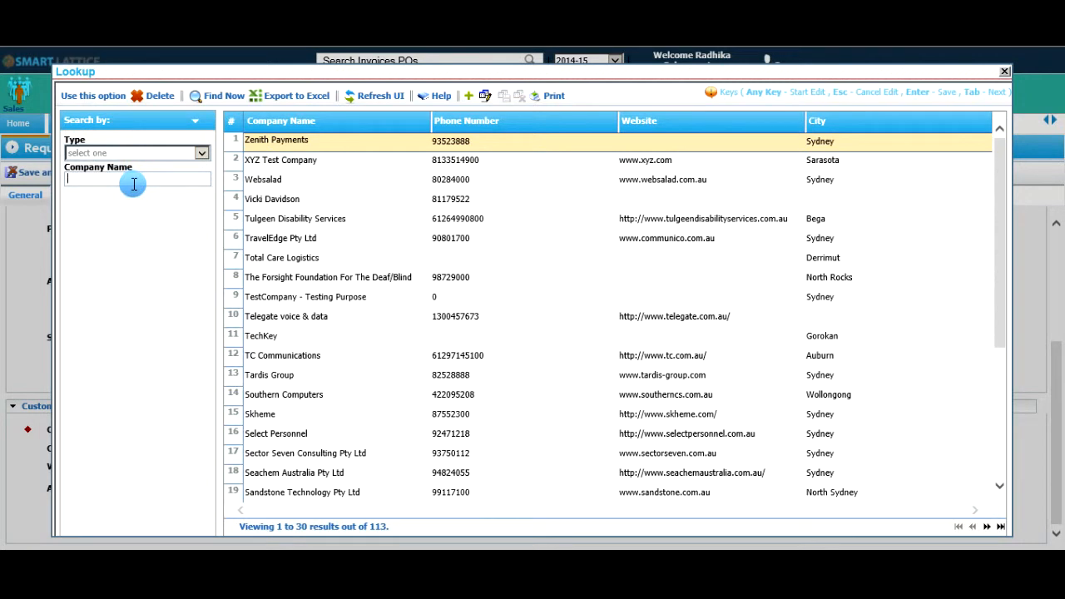
type("Daly")
left_click(101, 96)
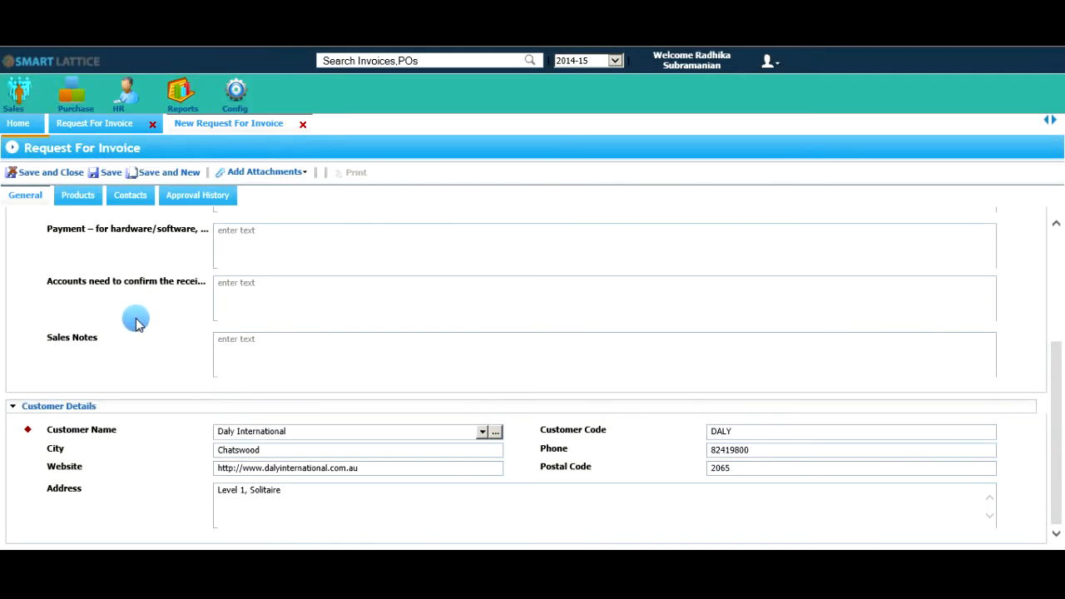
scroll(129, 283, "up", 2)
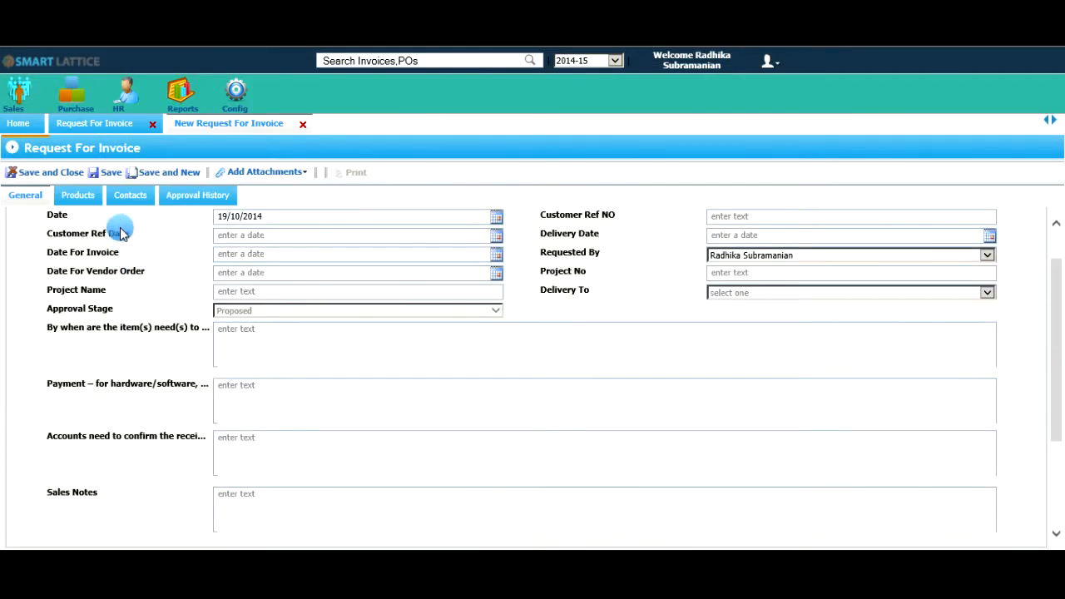
left_click(115, 173)
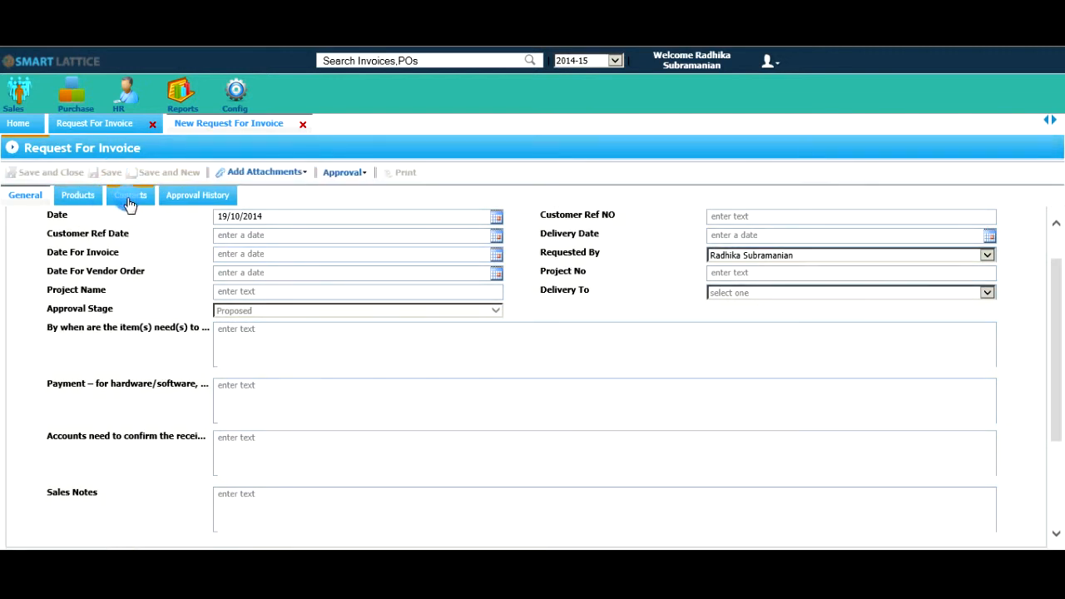
Review the customer contacts attached to the invoice request, including their status, relationship and type.
left_click(129, 197)
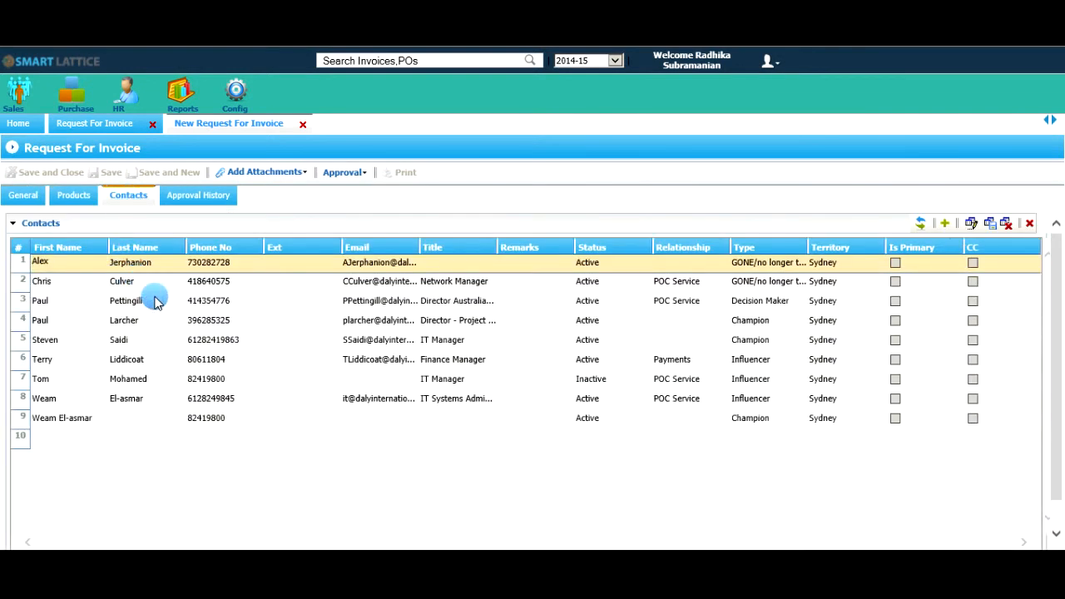
left_click(156, 302)
left_click(156, 385)
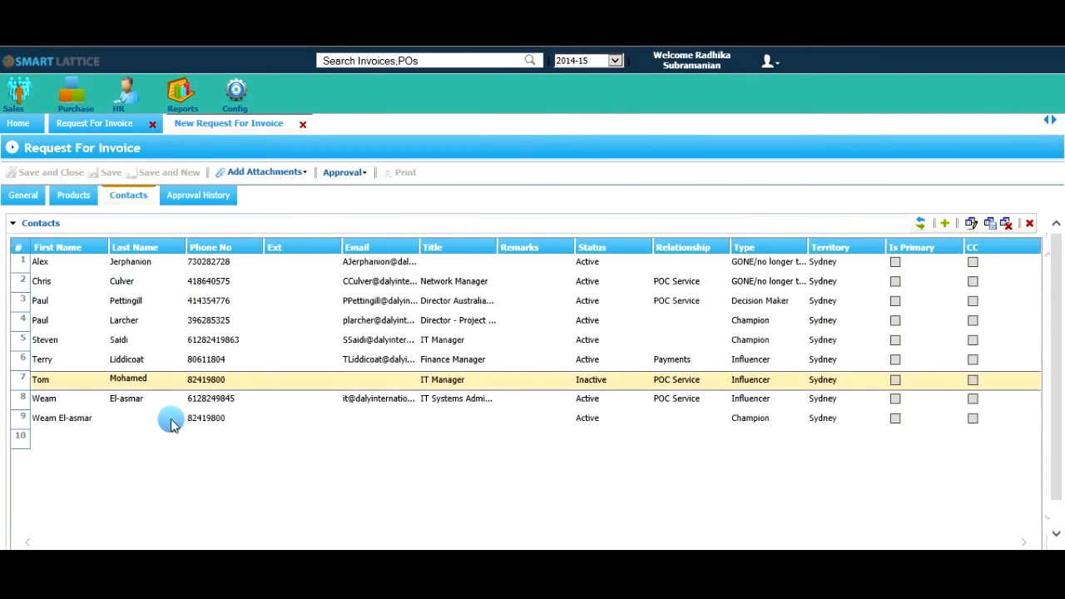
left_click(168, 417)
left_click(182, 399)
left_click(179, 378)
left_click(178, 359)
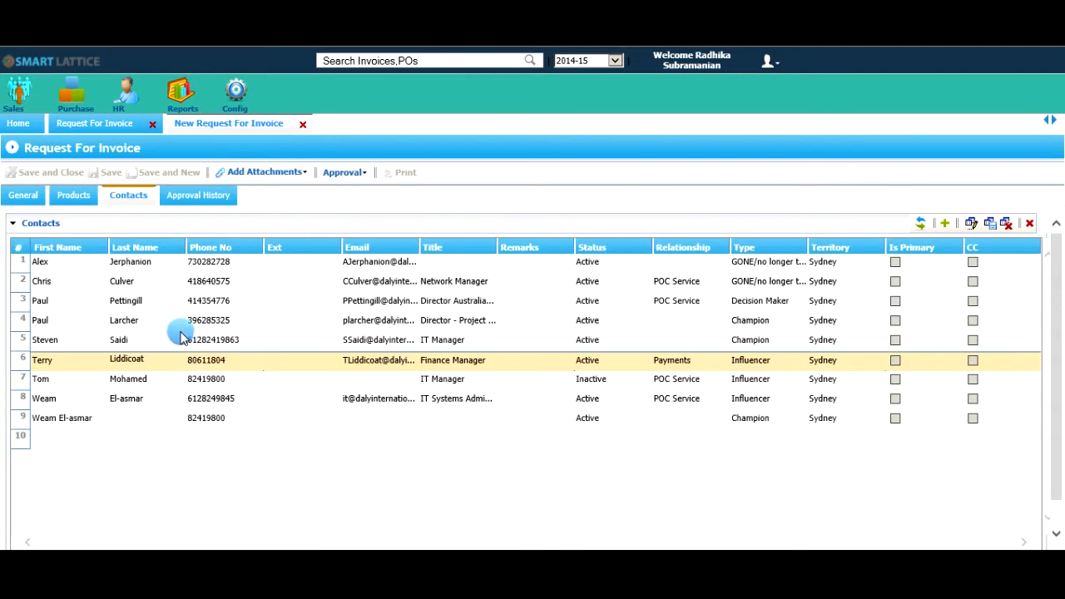
left_click(178, 321)
left_click(176, 299)
left_click(175, 281)
left_click(171, 262)
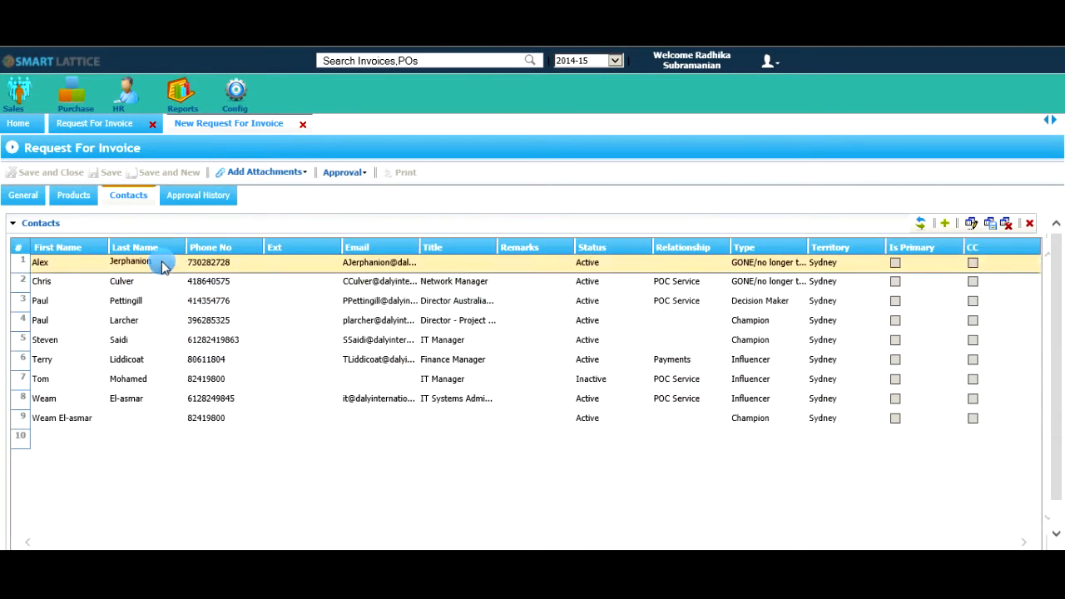
Start a new line in the request's invoice products.
left_click(72, 200)
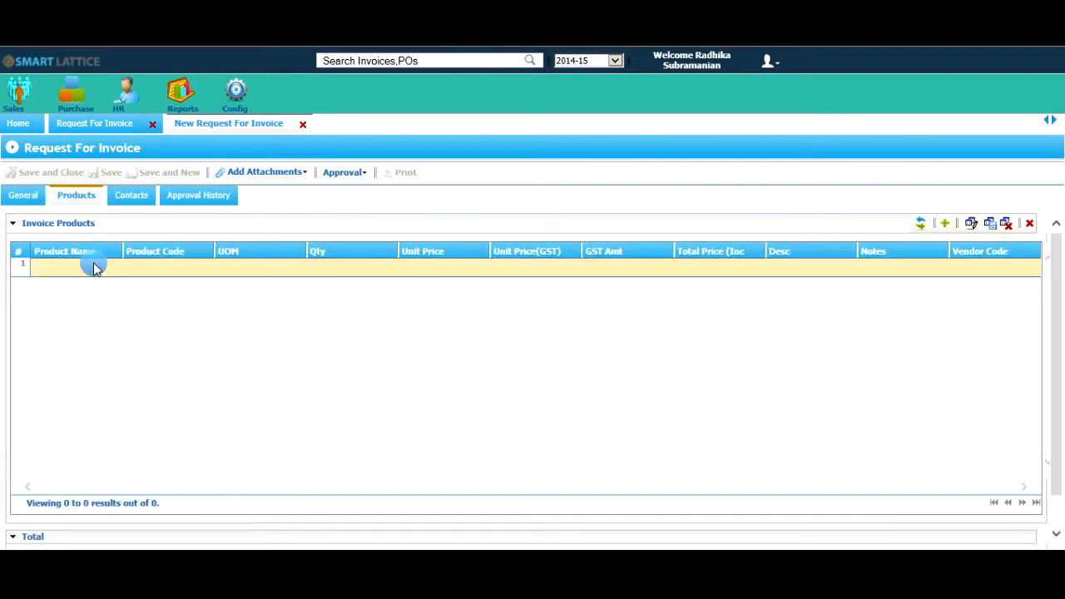
left_click(95, 269)
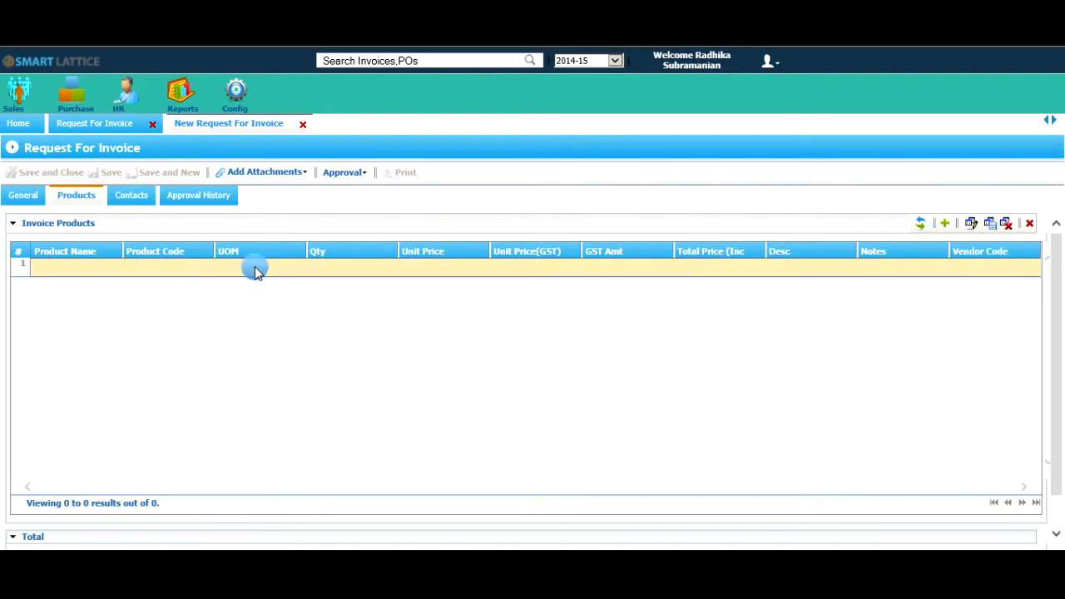
left_click(166, 271)
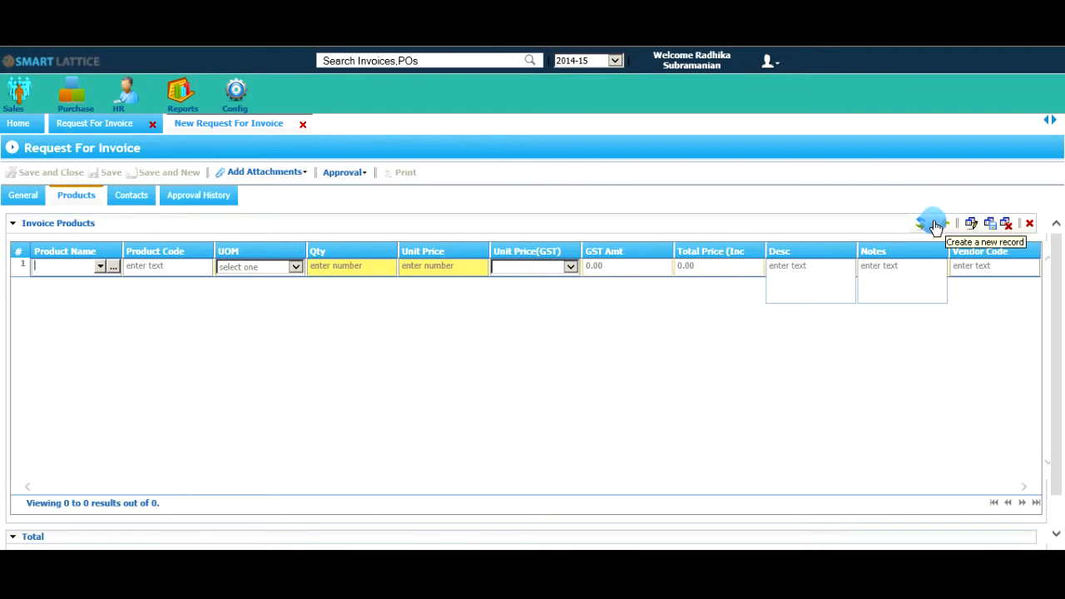
left_click(98, 268)
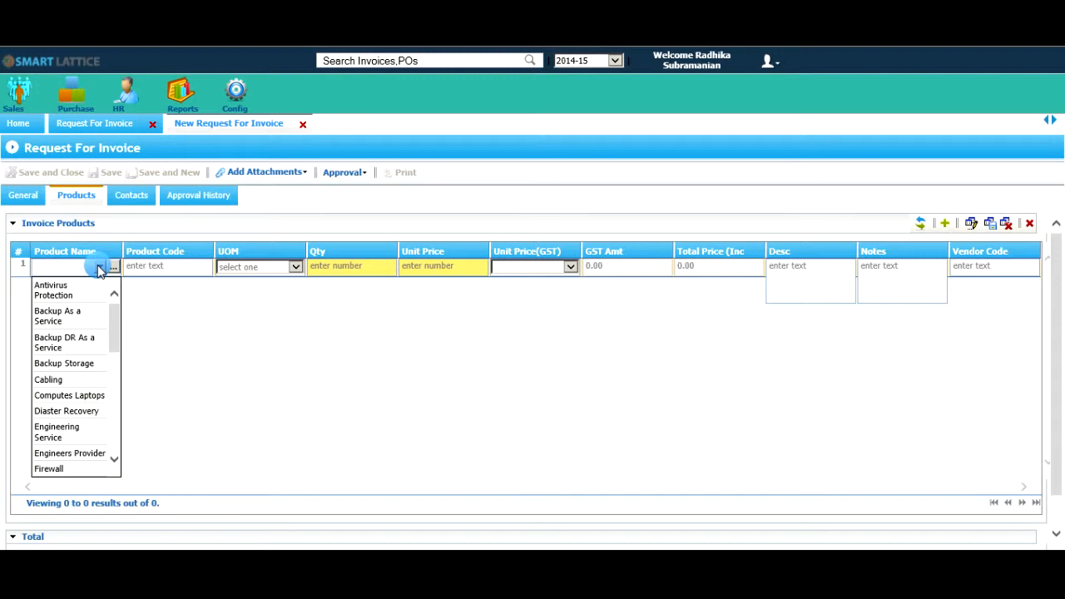
left_click(99, 268)
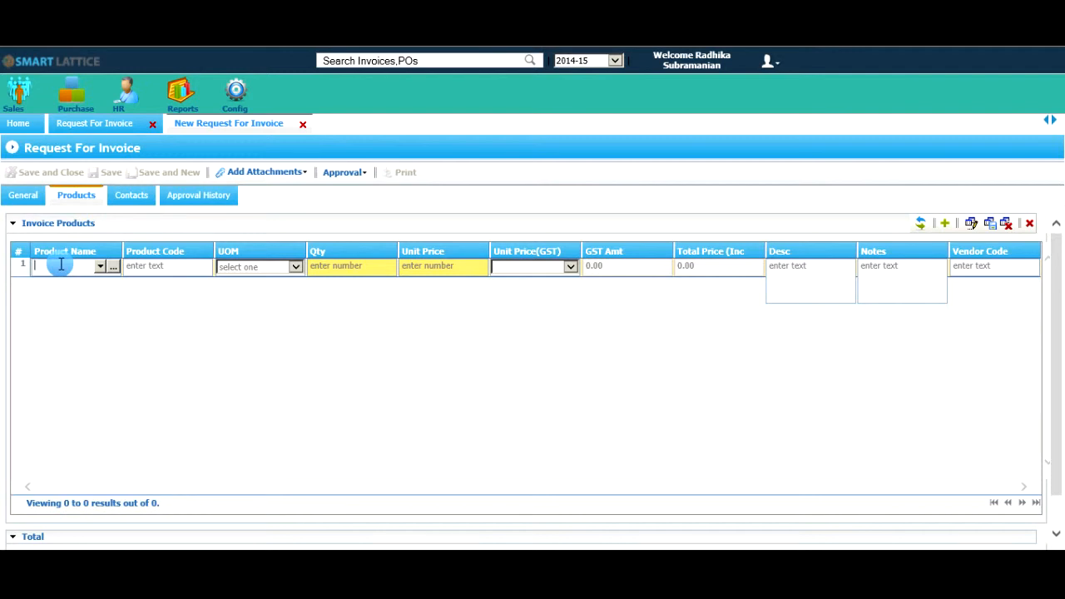
type("DV")
key("BackSpace")
key("BackSpace")
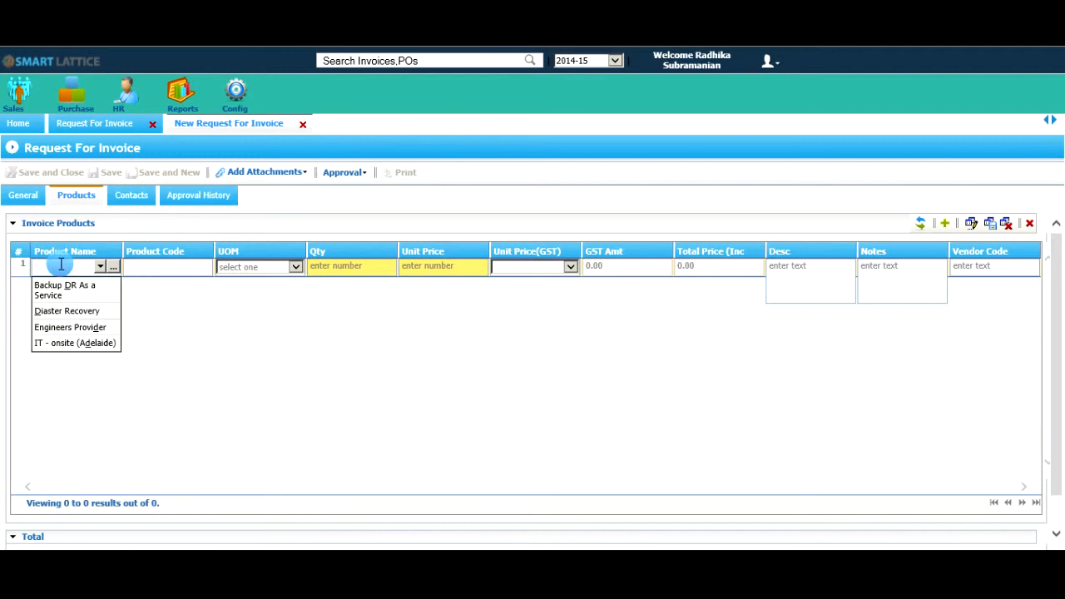
Enter HP Server as the first line's product name and HP0001 as its product code.
type("HP")
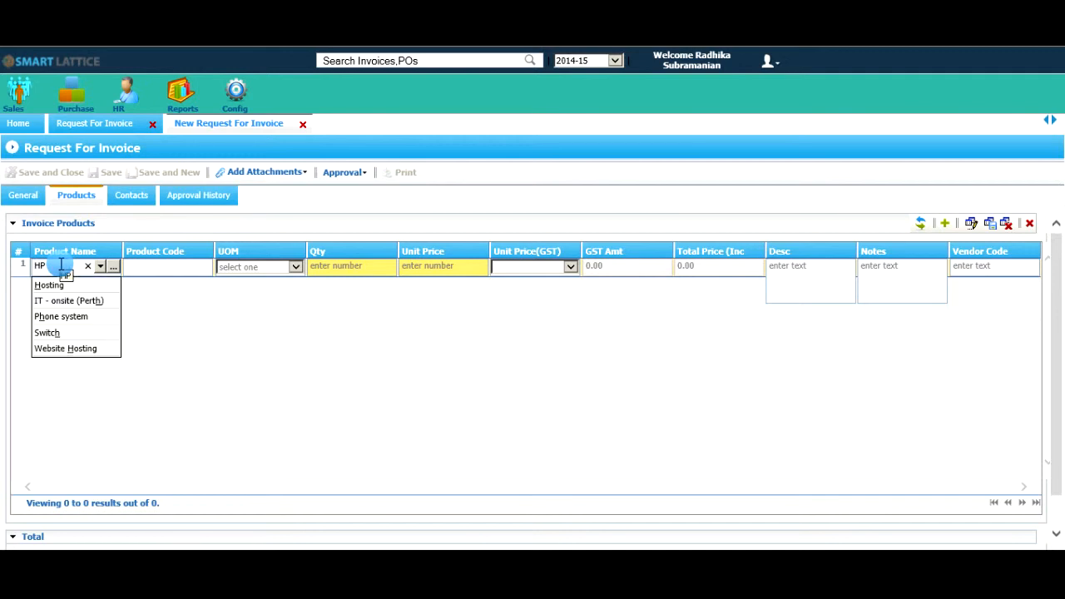
type(" Server")
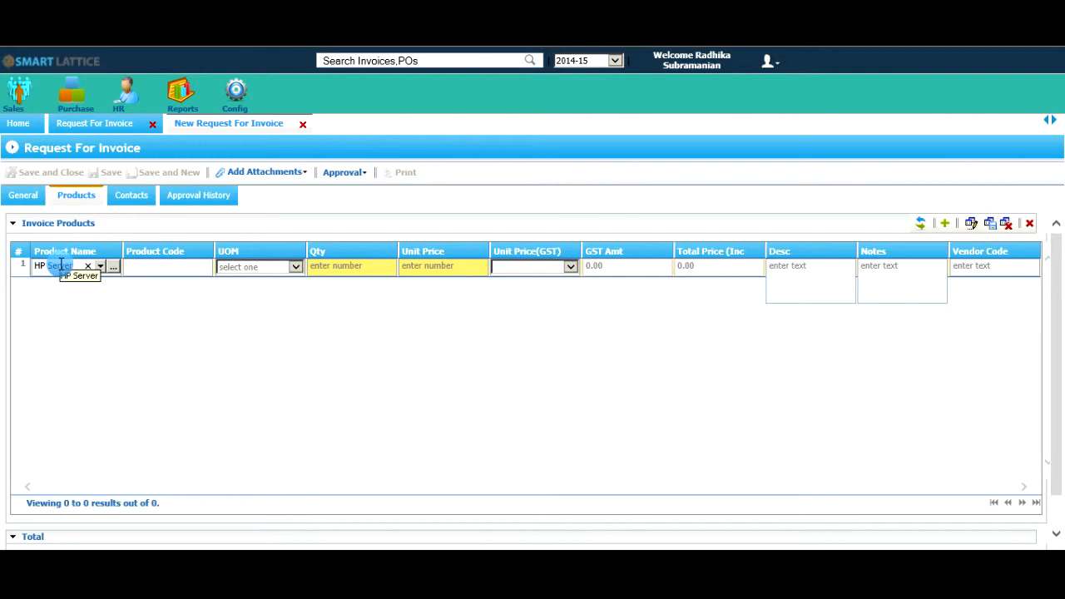
left_click(154, 264)
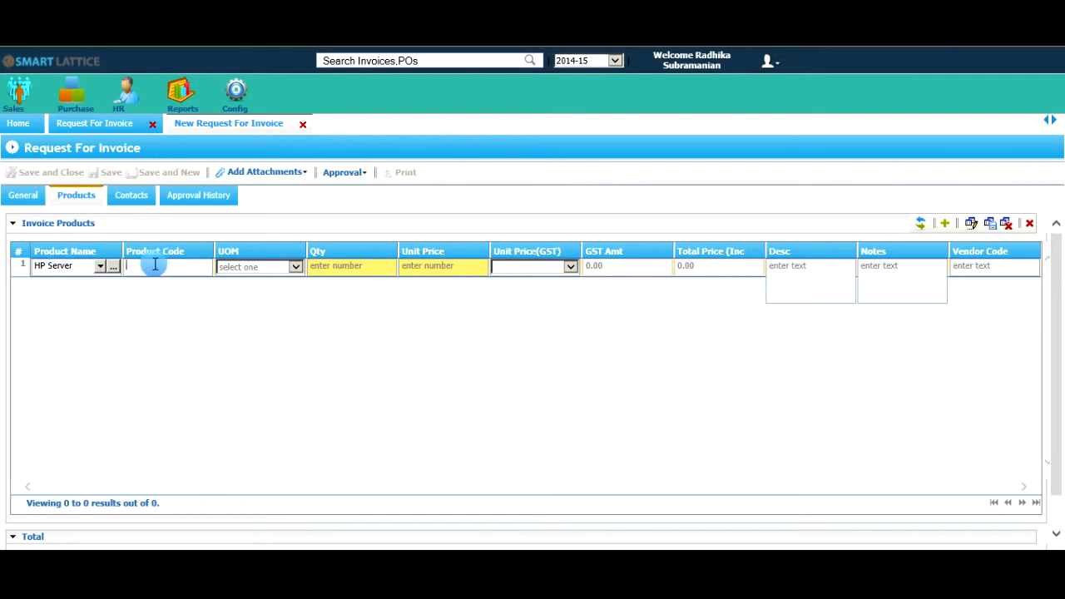
type("HP0001")
Give the HP Server line a quantity of 1, a unit price of 10 and the ex GST option.
left_click(372, 265)
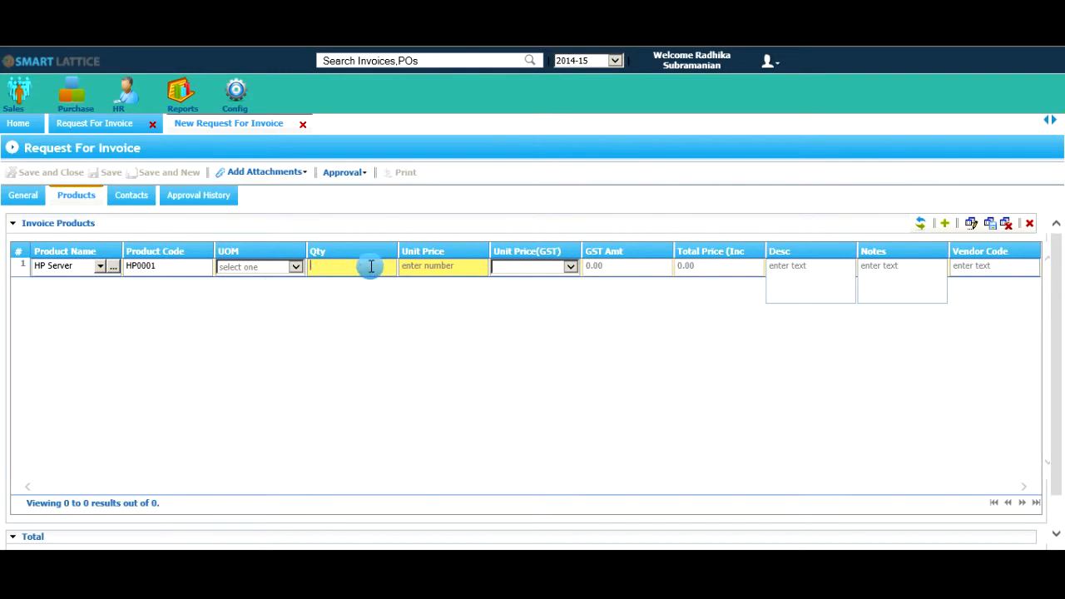
type("1")
left_click(420, 266)
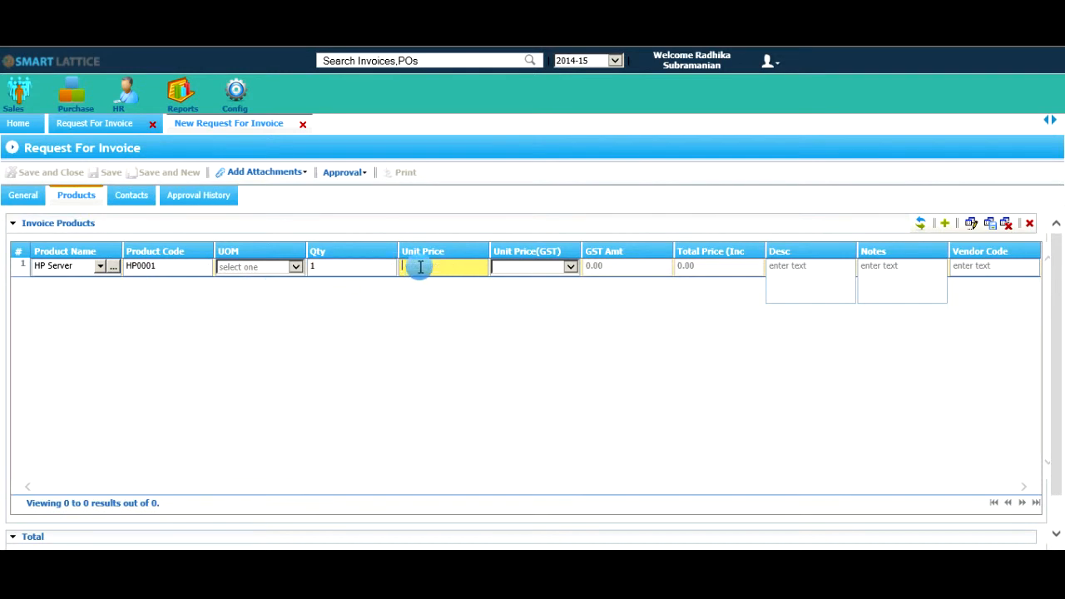
type("10")
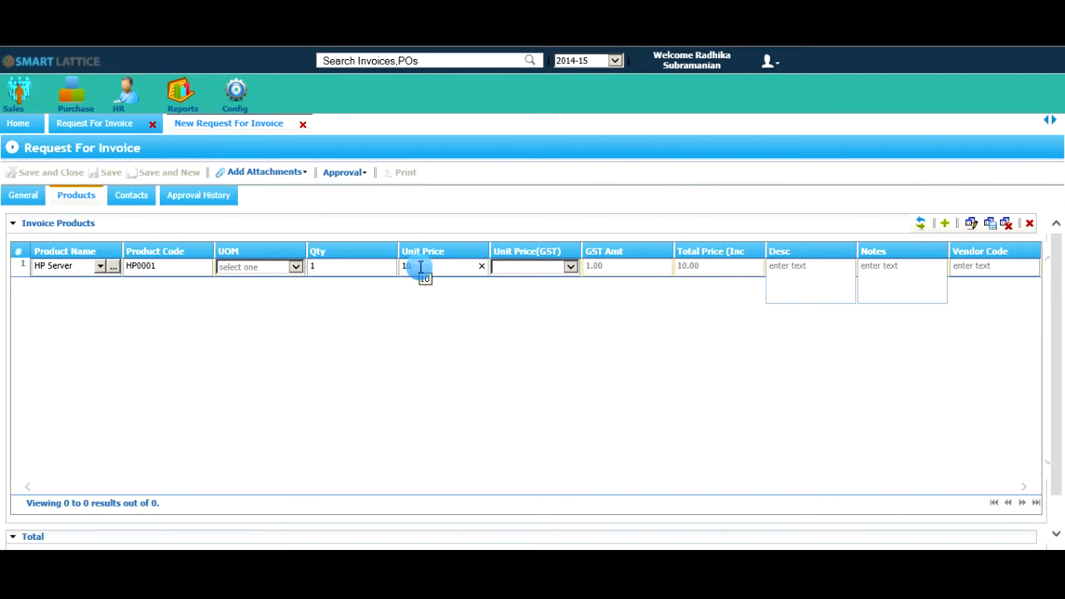
left_click(507, 268)
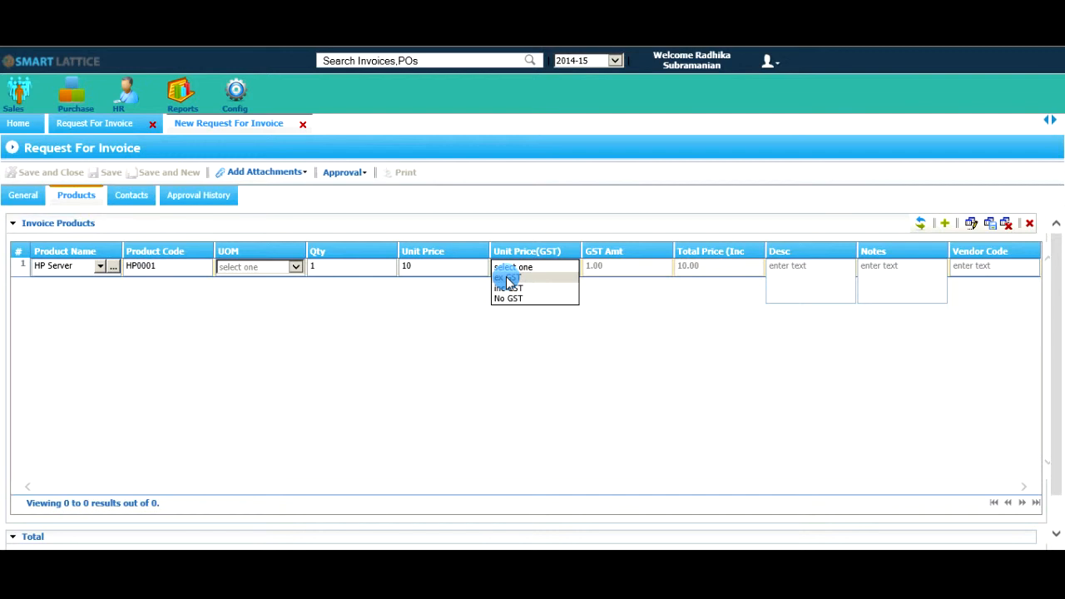
left_click(509, 281)
left_click(455, 268)
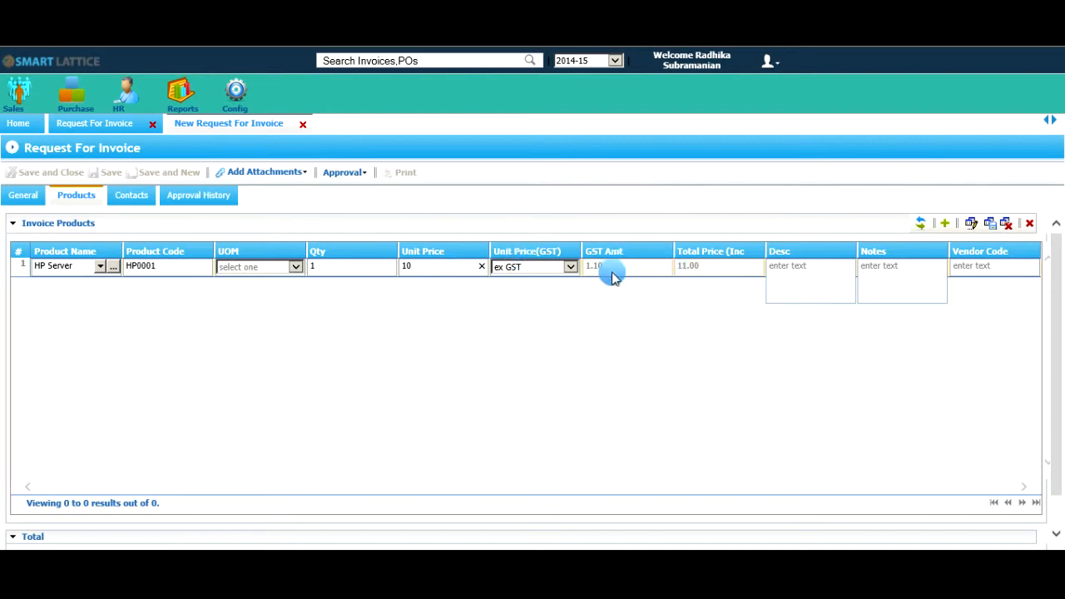
left_click(698, 267)
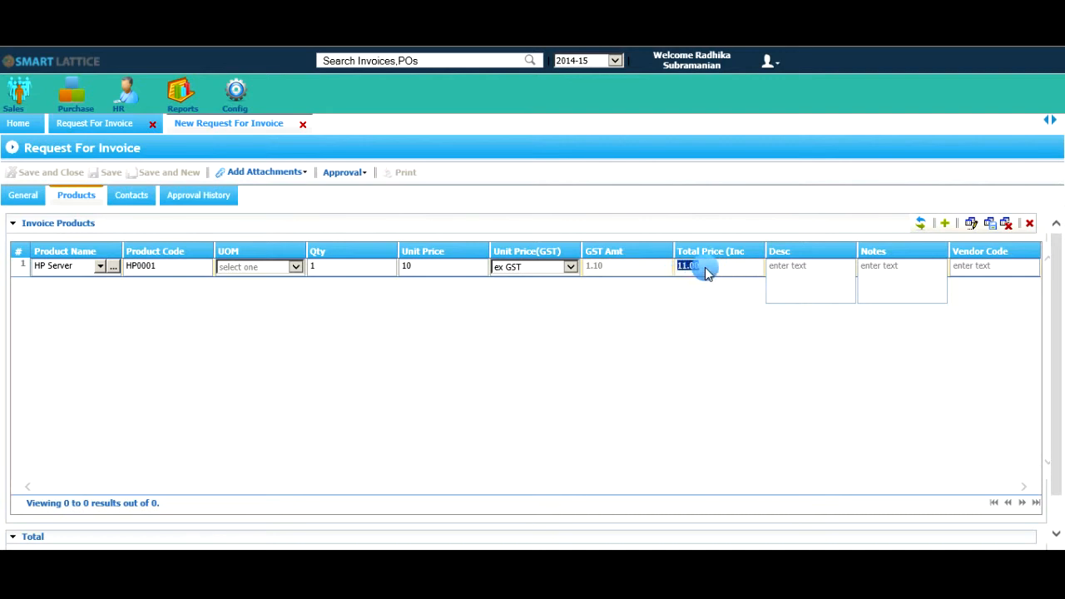
left_click(457, 267)
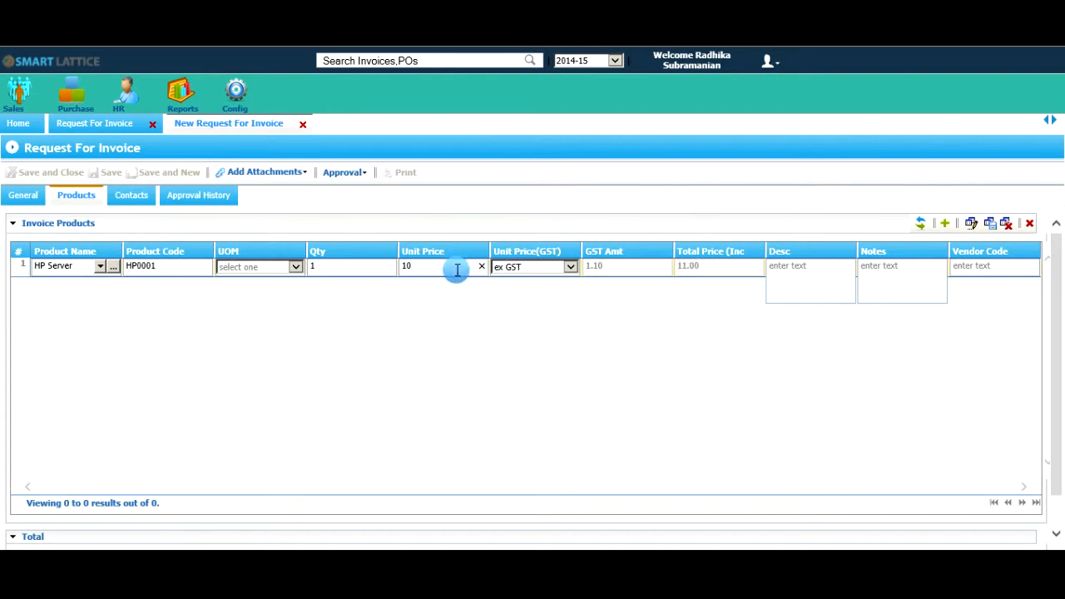
Describe the first product line as "HP Server Xeon" and commit the line.
left_click(803, 282)
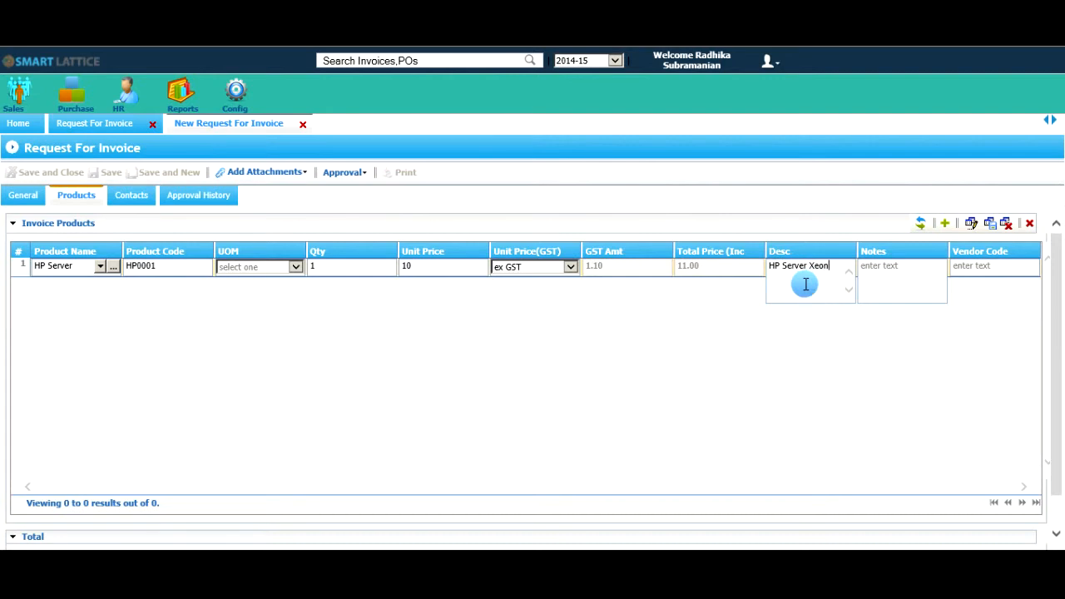
left_click(738, 269)
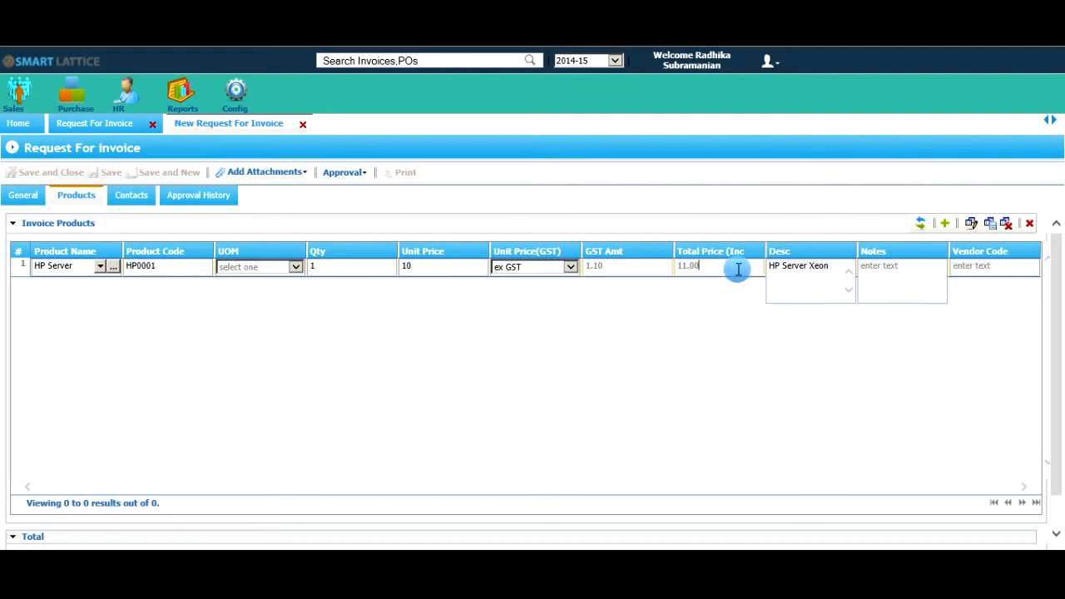
key("Return")
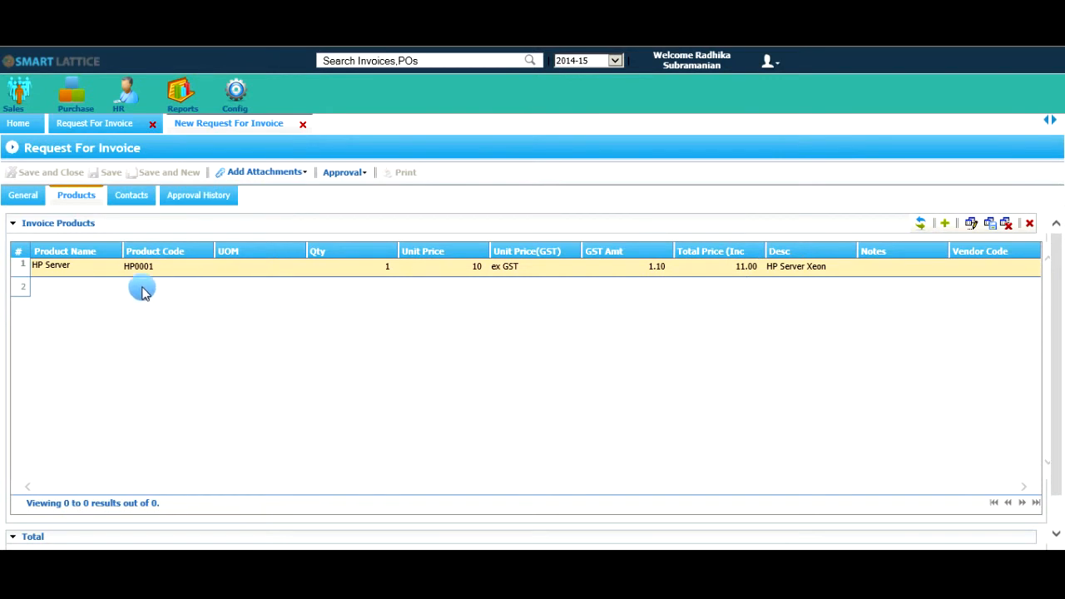
Start a second product line named Laptop Samsung with product code S0001.
left_click(88, 286)
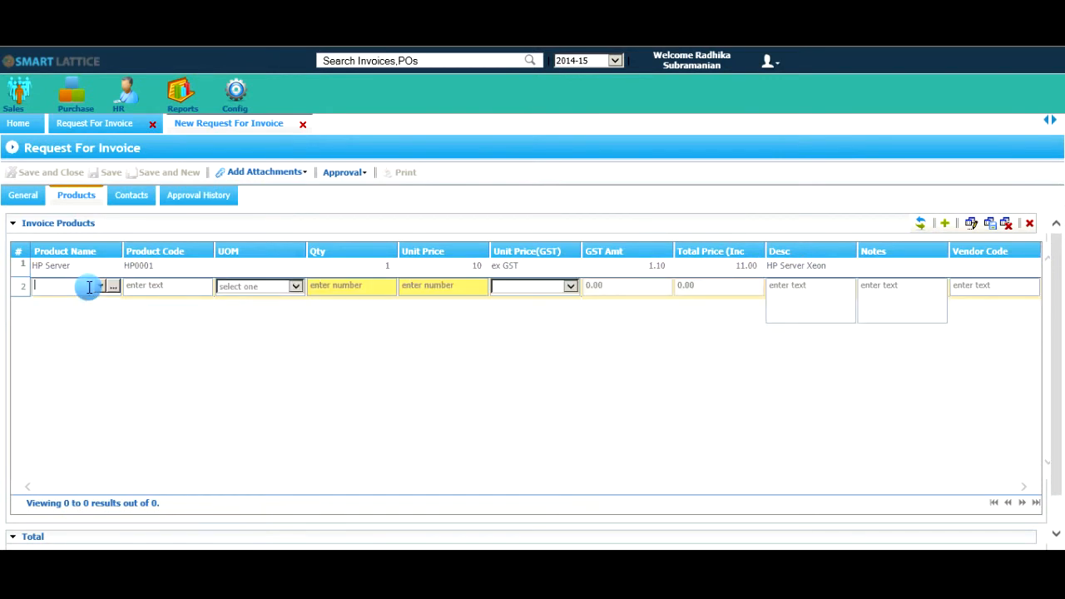
type("Lapt")
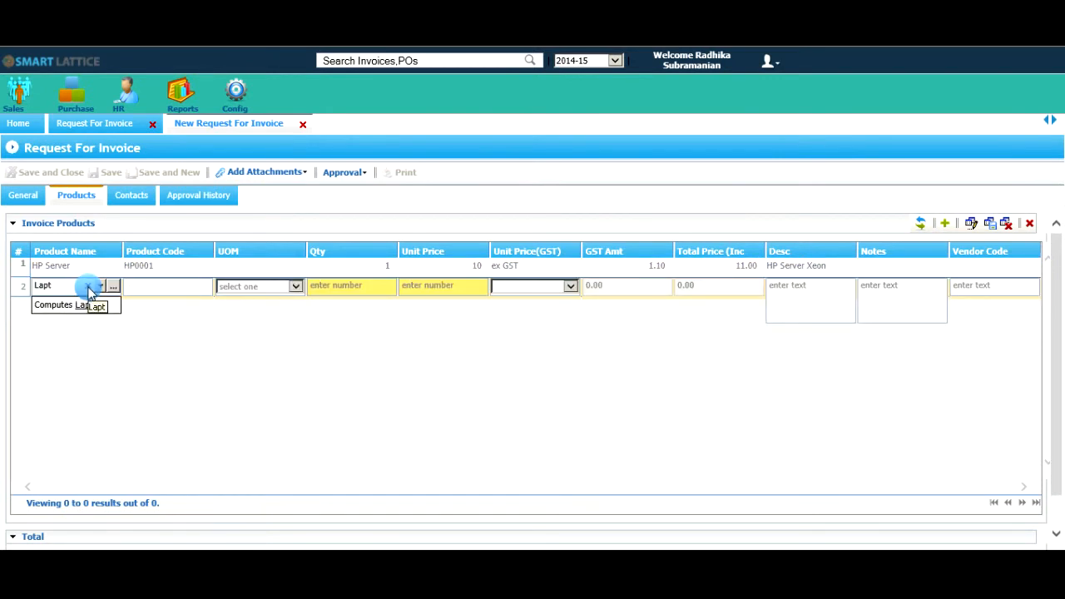
type("op Sams")
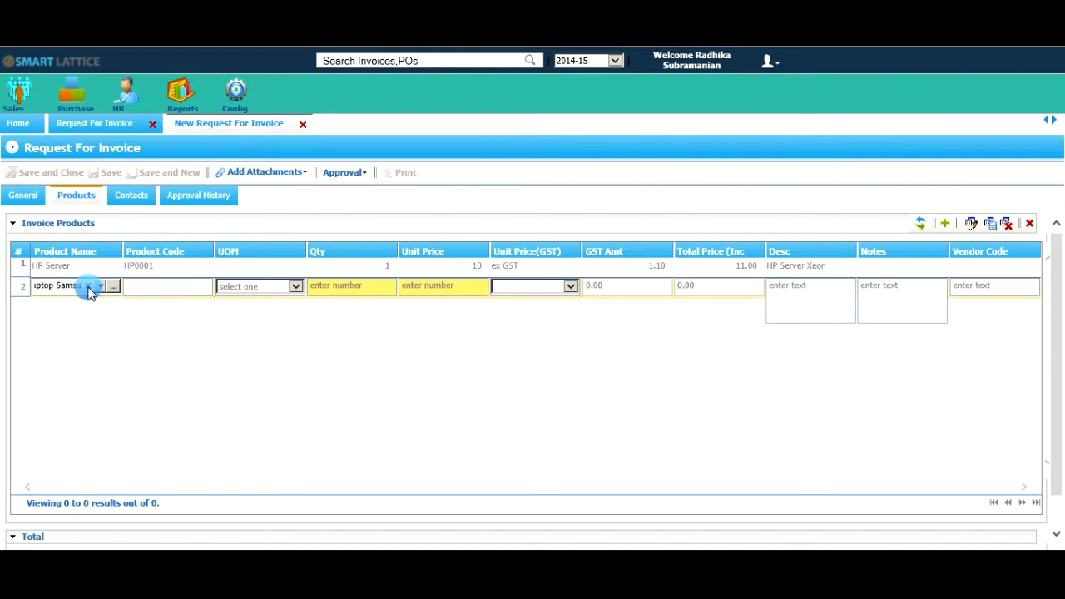
type("ung")
left_click(158, 288)
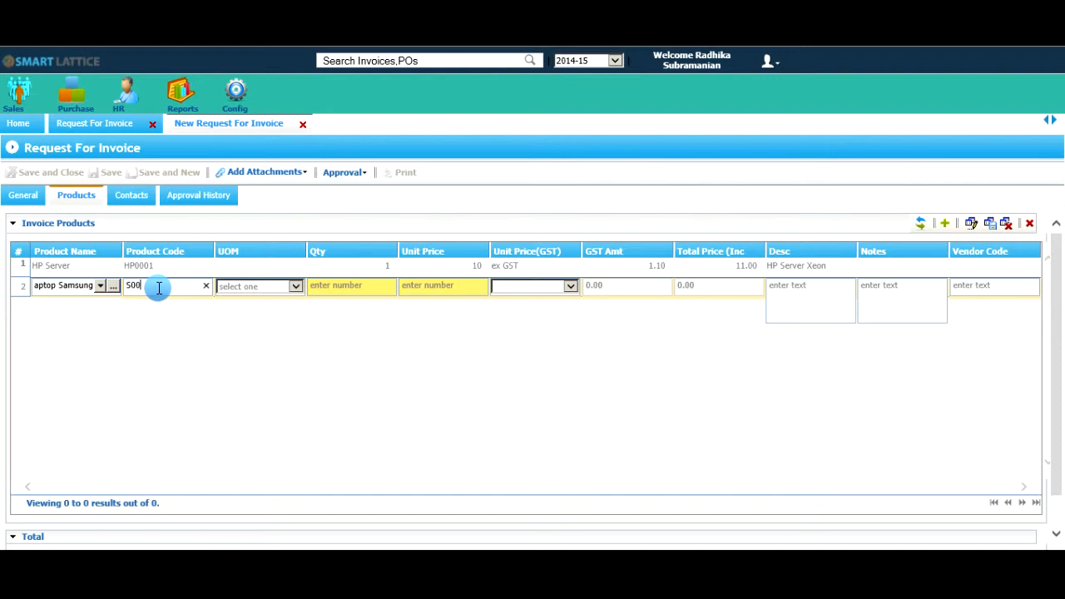
type("S0001")
Give the Laptop Samsung line a quantity of 1, a unit price of 10 and the inc GST option.
left_click(333, 286)
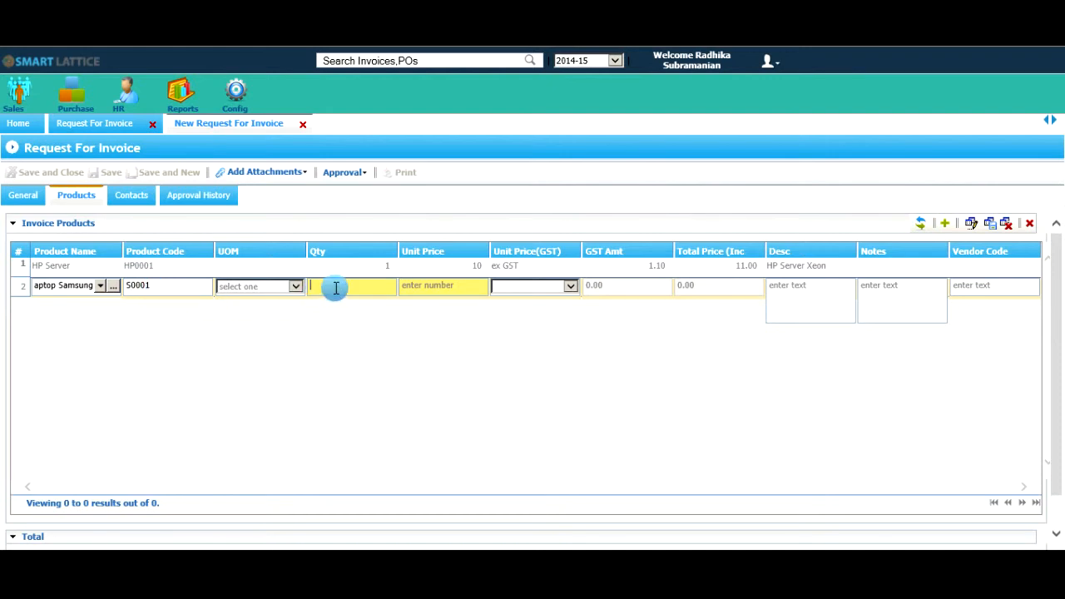
type("1")
left_click(425, 287)
type("10")
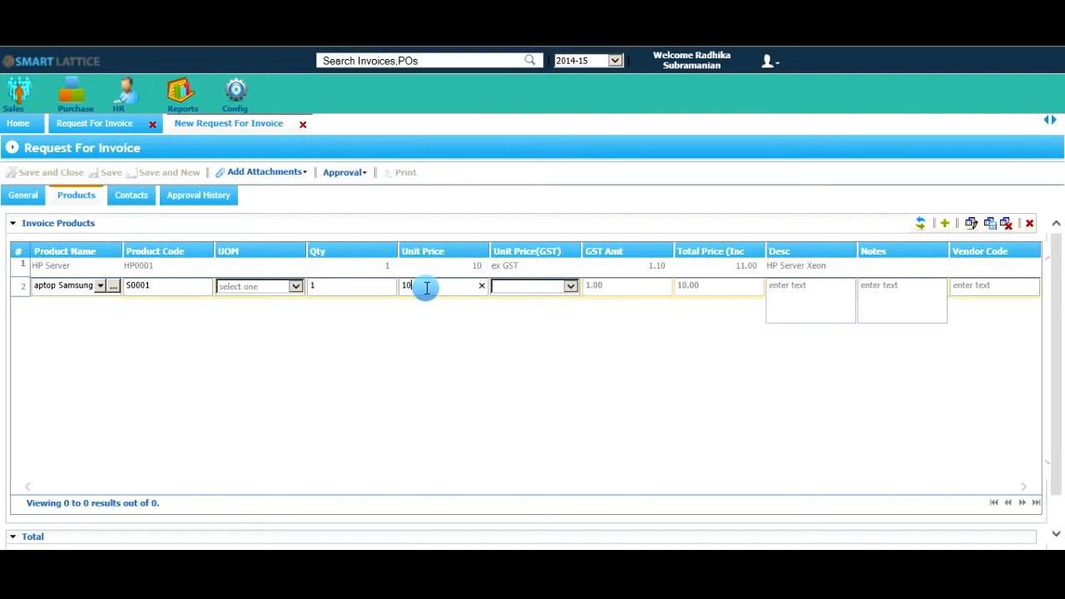
left_click(501, 288)
left_click(516, 307)
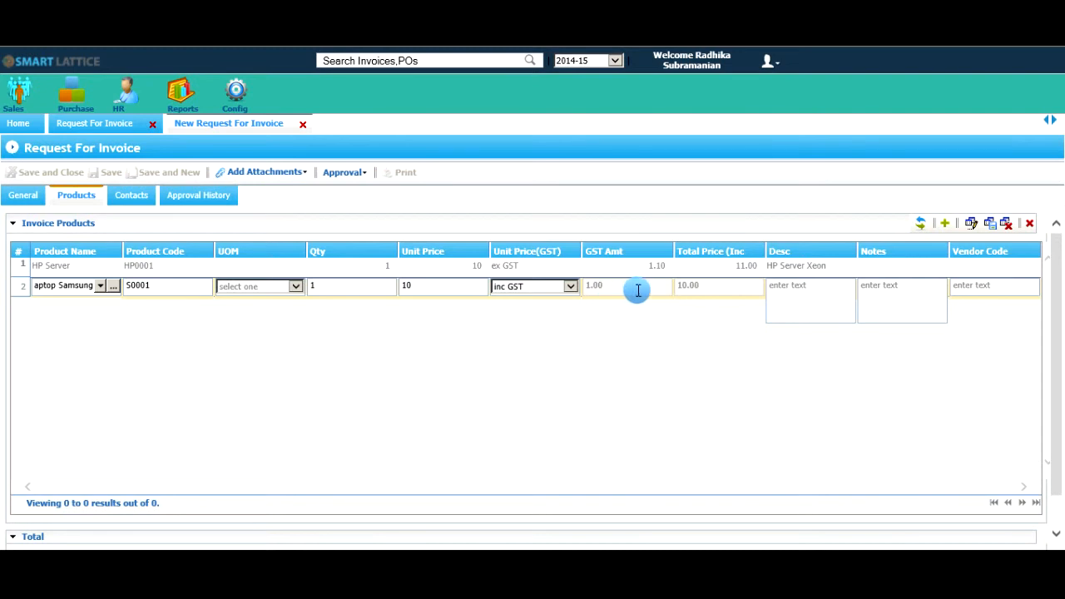
Enter "Xeon" as the Laptop Samsung line's description and commit the line.
left_click(807, 297)
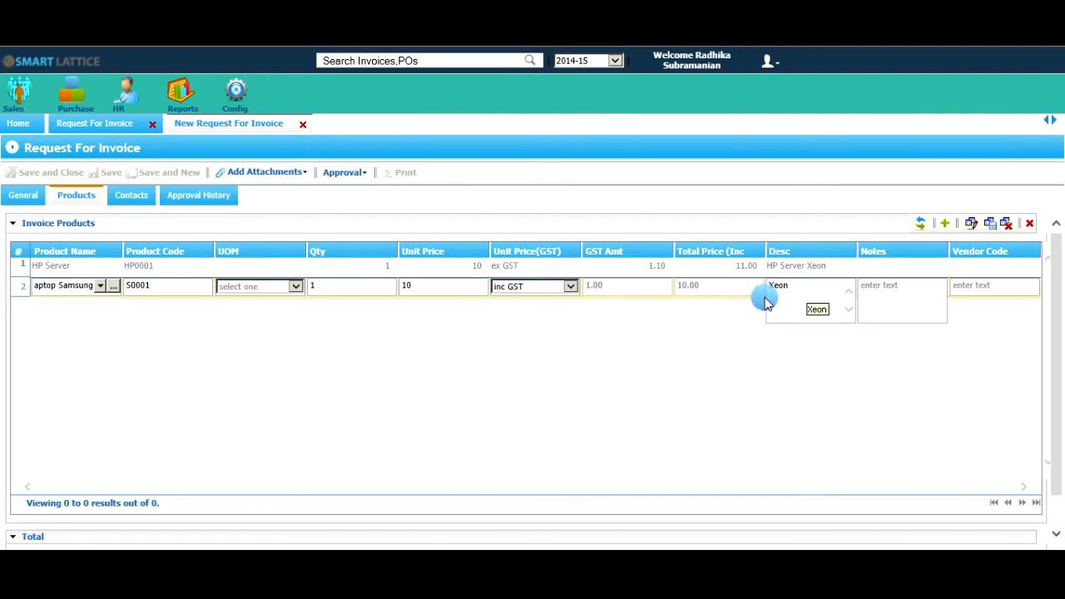
left_click(734, 288)
key("Return")
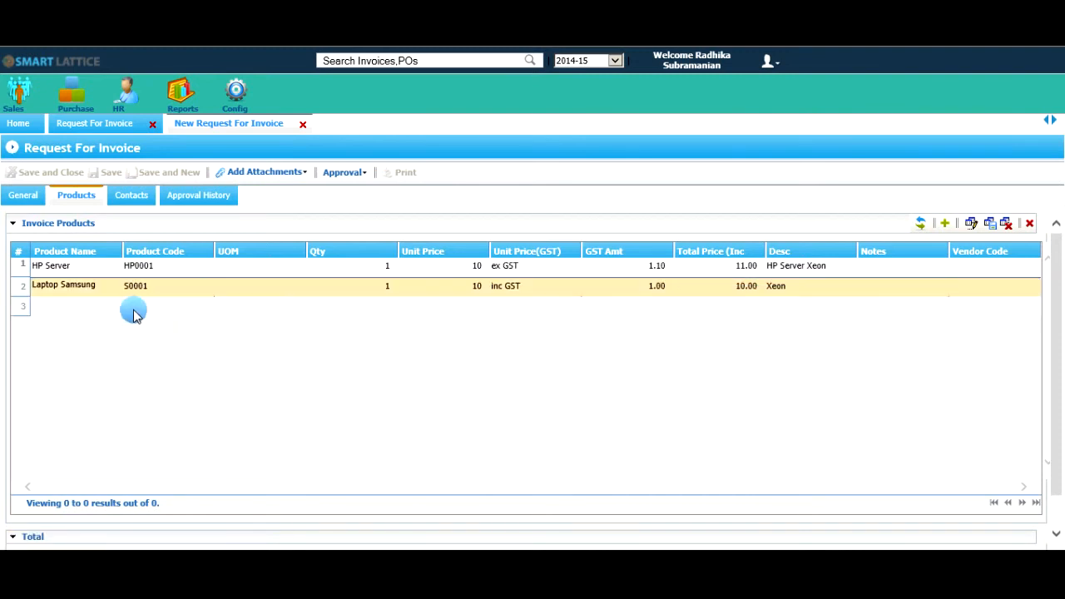
Start a third product line named RAID with product code R001.
left_click(89, 306)
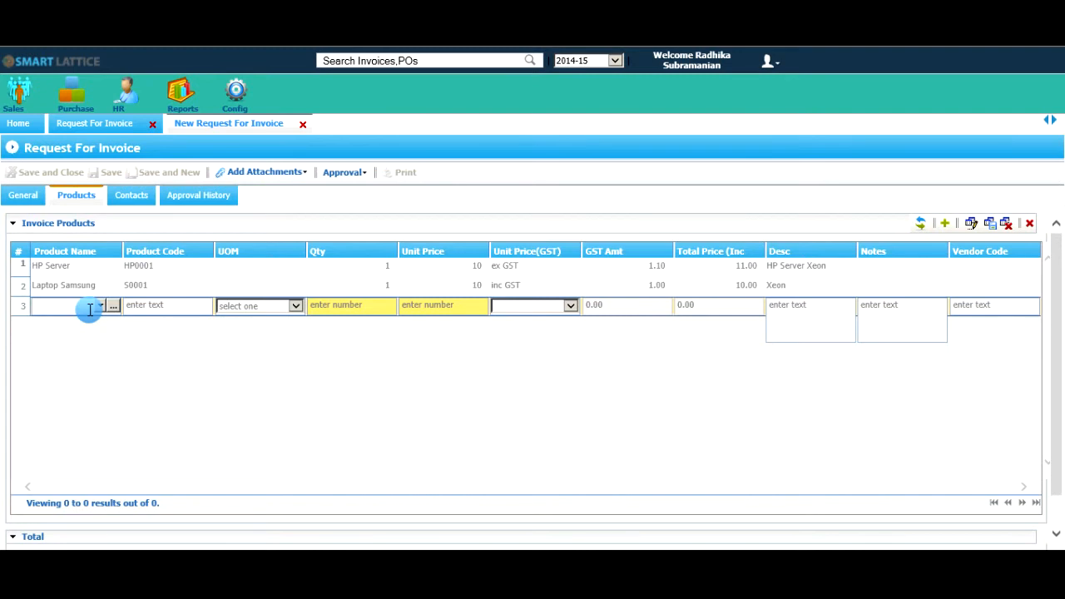
type("RAID")
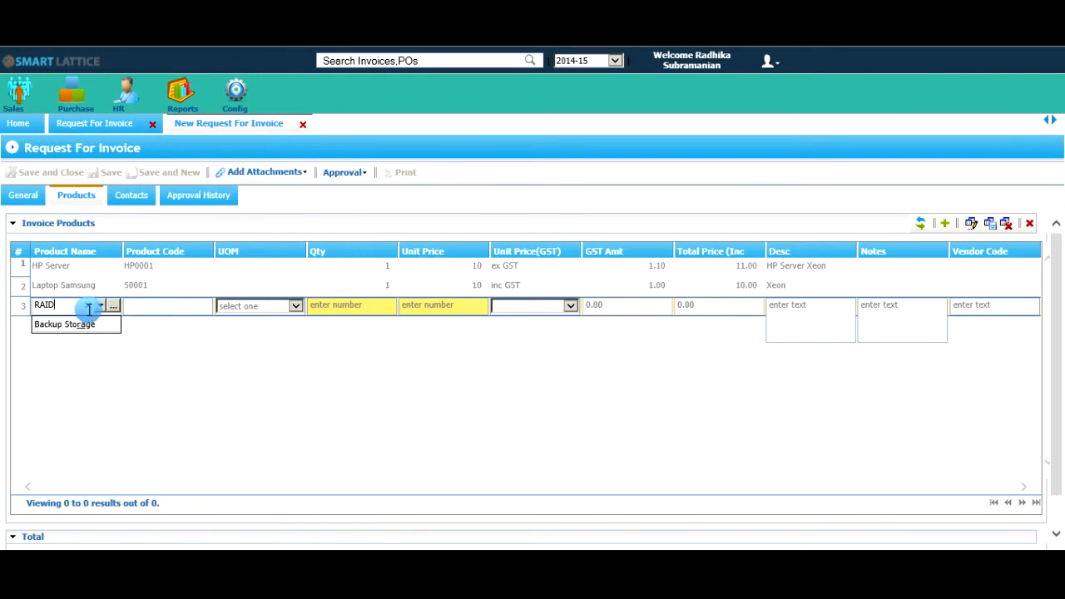
left_click(183, 309)
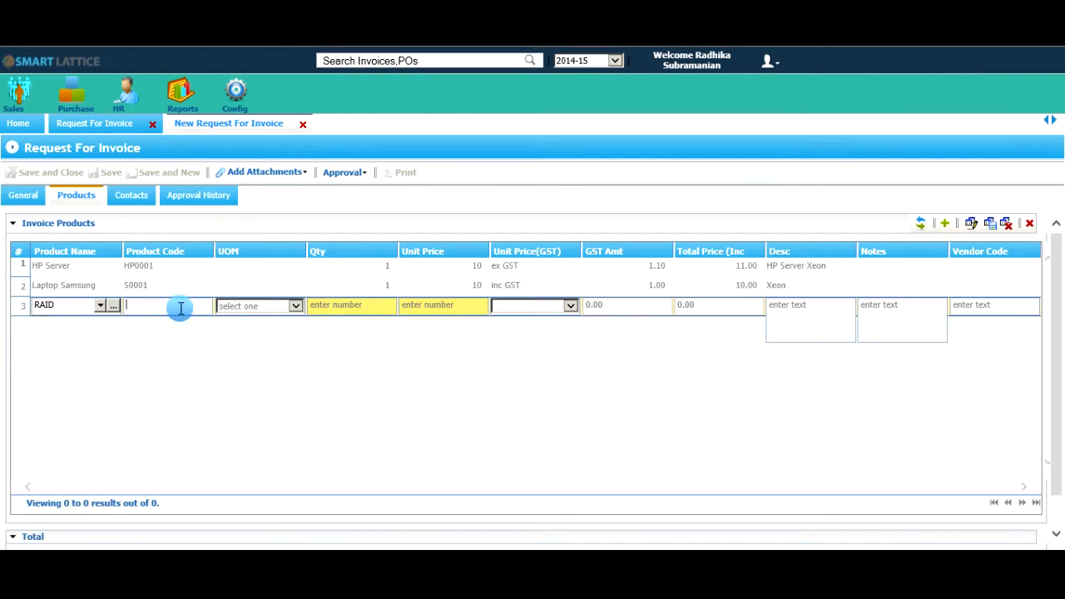
type("R001")
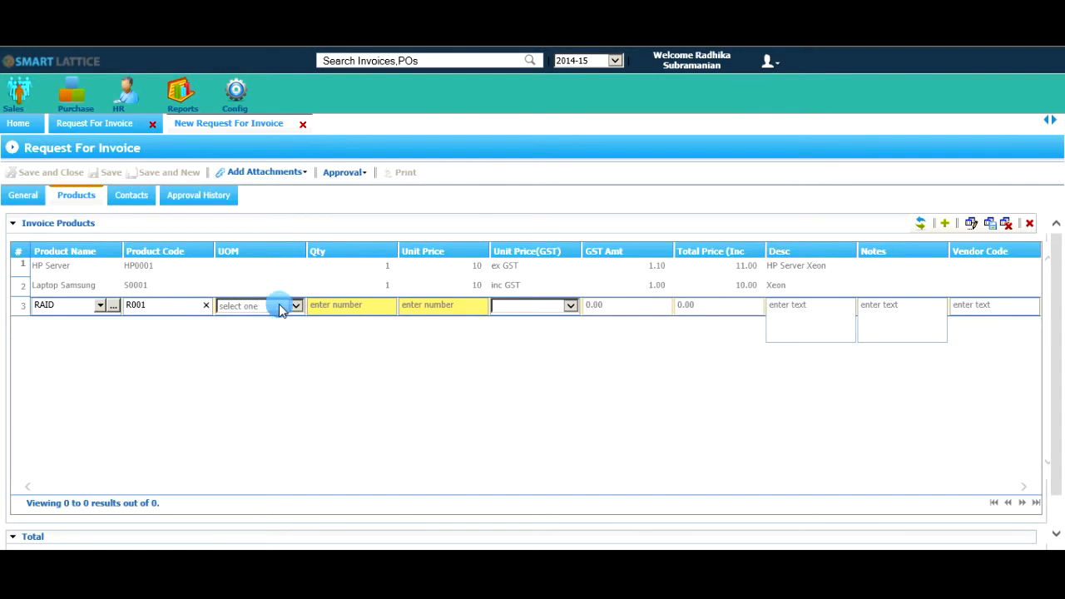
Give the RAID line a quantity of 1, a unit price of 10 and the No GST option.
left_click(325, 304)
type("1")
left_click(407, 303)
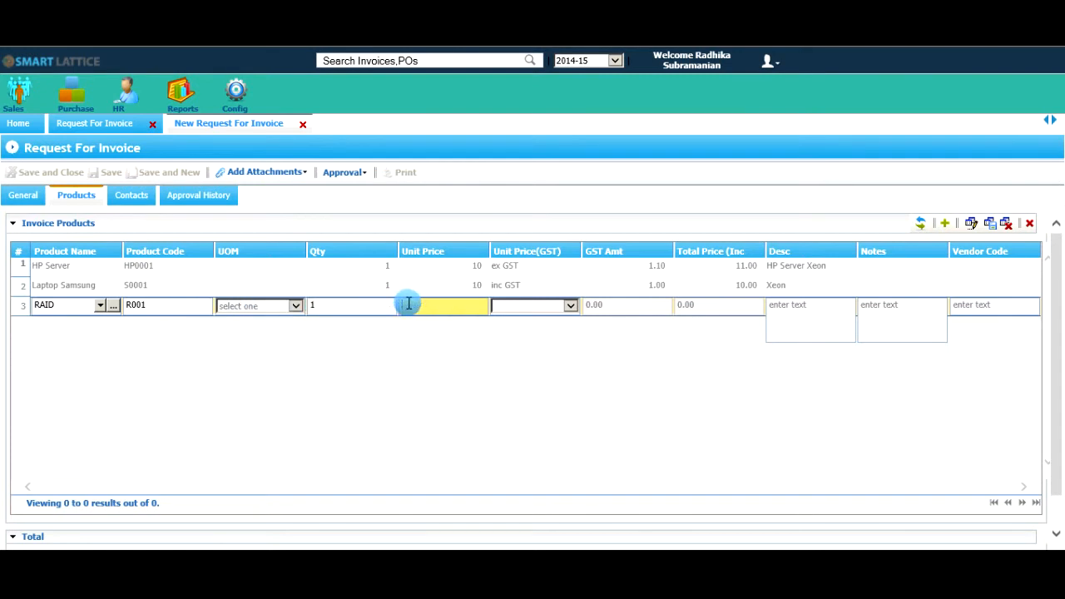
type("10")
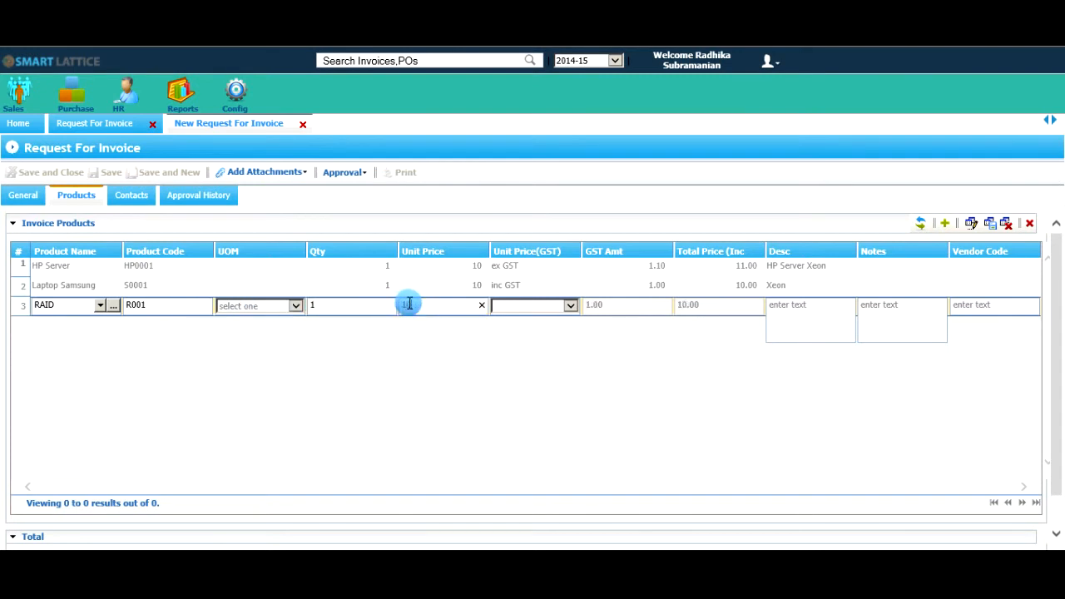
left_click(526, 307)
left_click(510, 337)
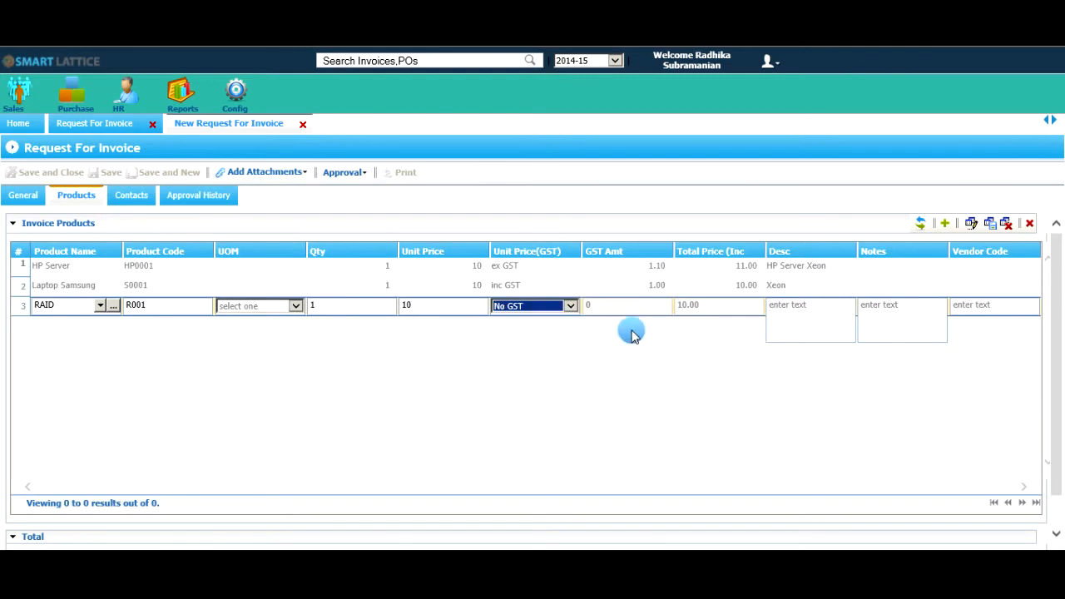
Enter "Storage" as the RAID line's description and commit the line.
left_click(827, 326)
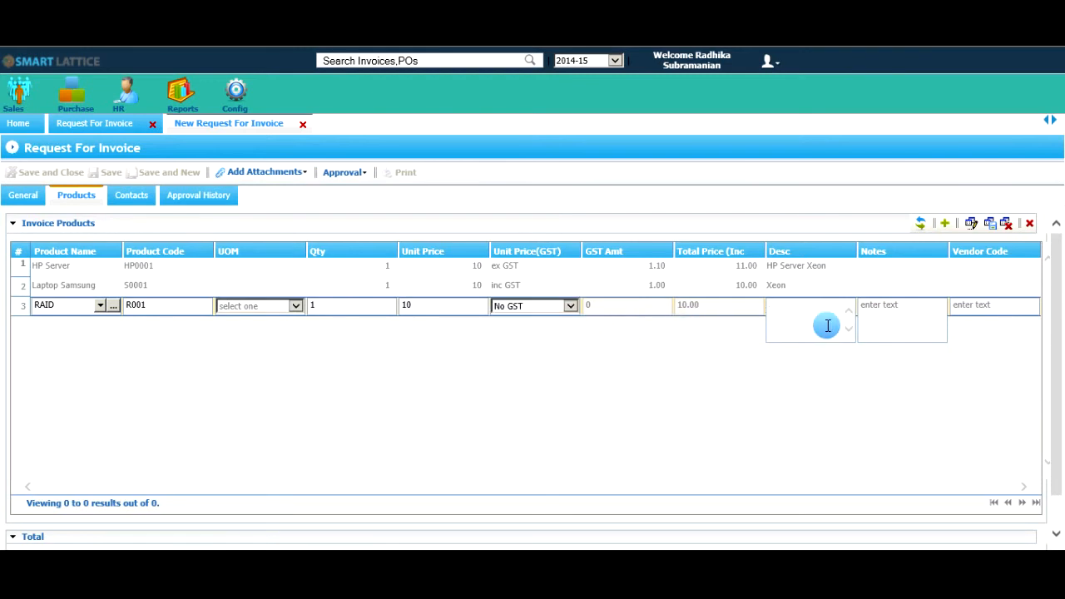
type("Storage")
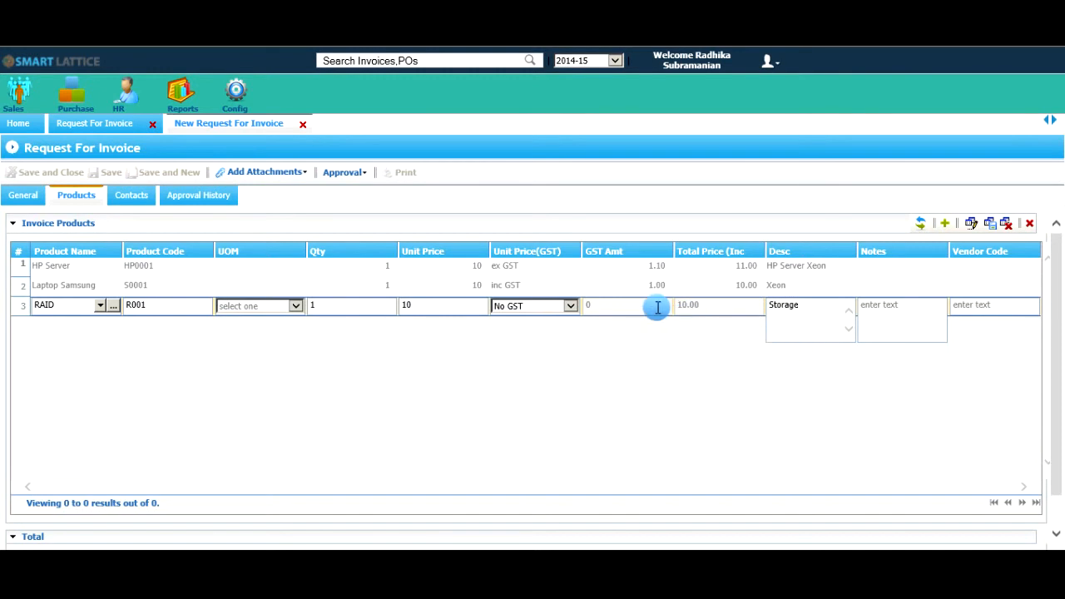
key("Return")
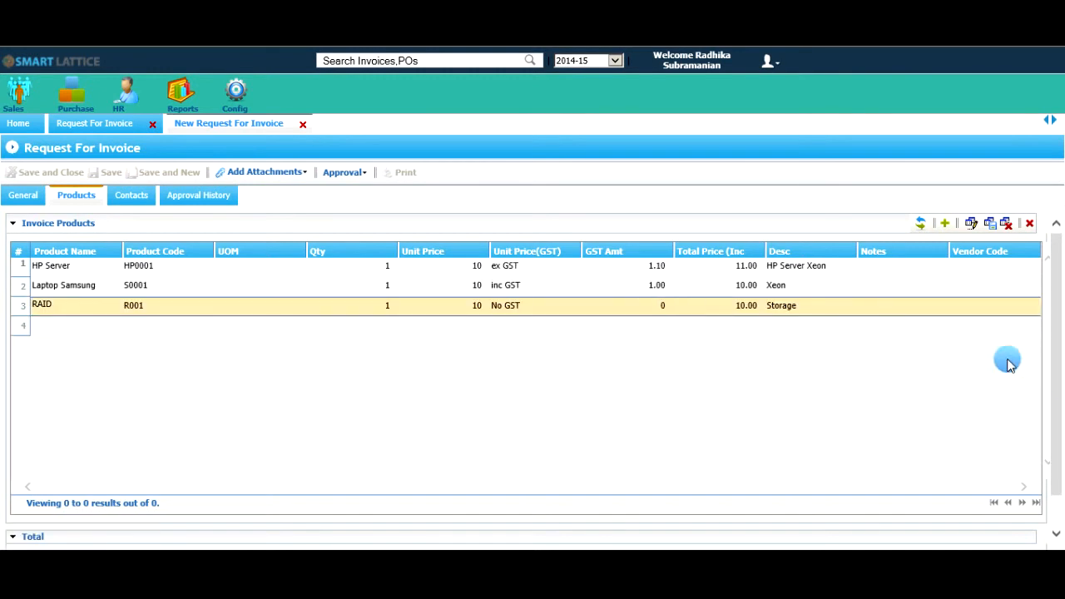
Check the invoice request's total price, and save its approval with the status Approve.
left_click_drag(1056, 386, 1057, 457)
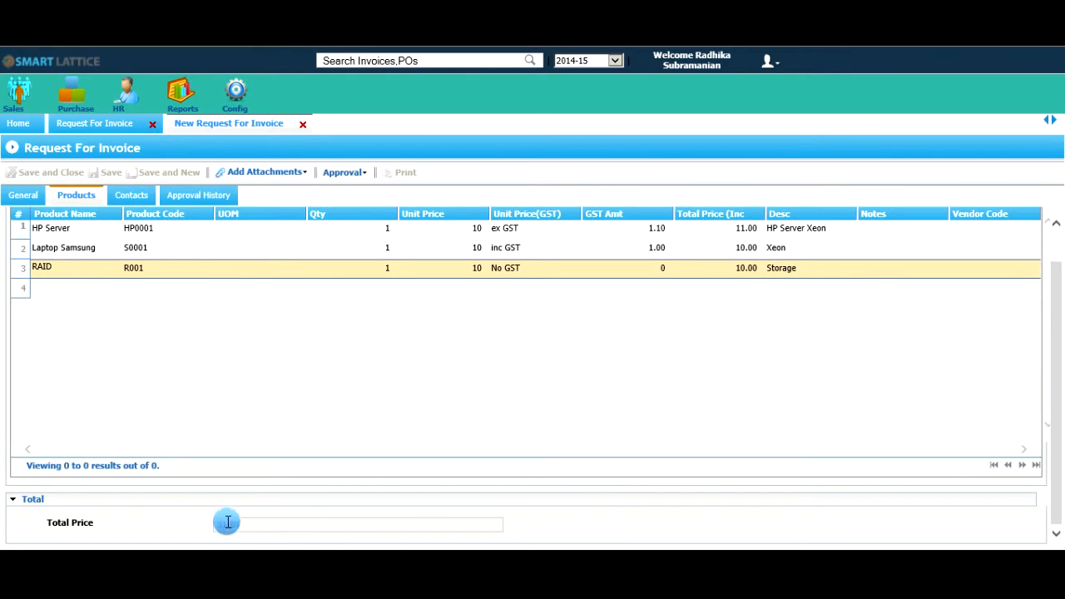
left_click_drag(249, 527, 214, 535)
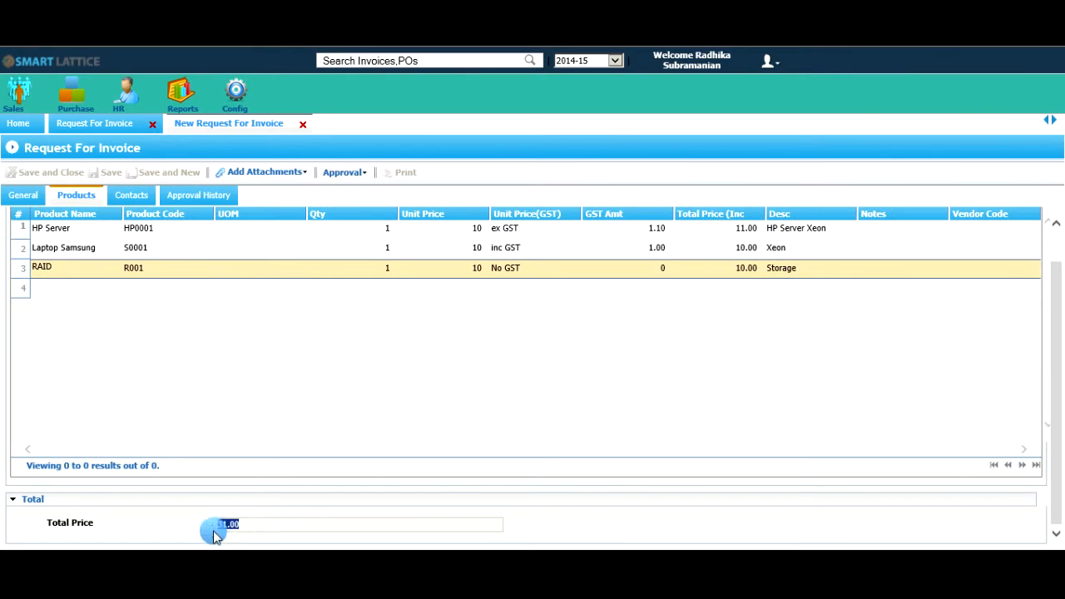
left_click(341, 173)
left_click(337, 188)
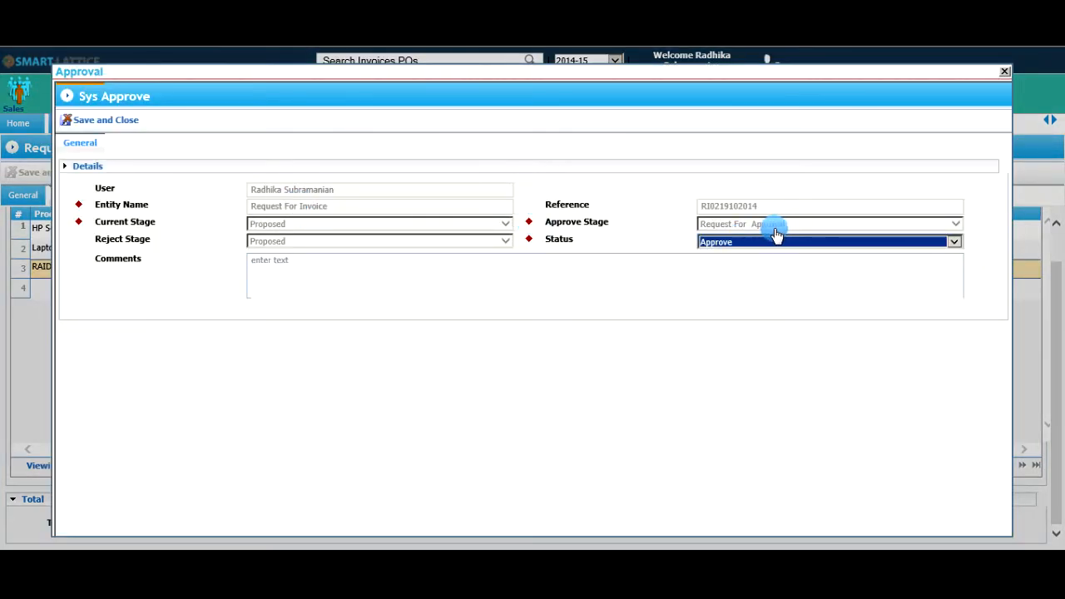
left_click(114, 120)
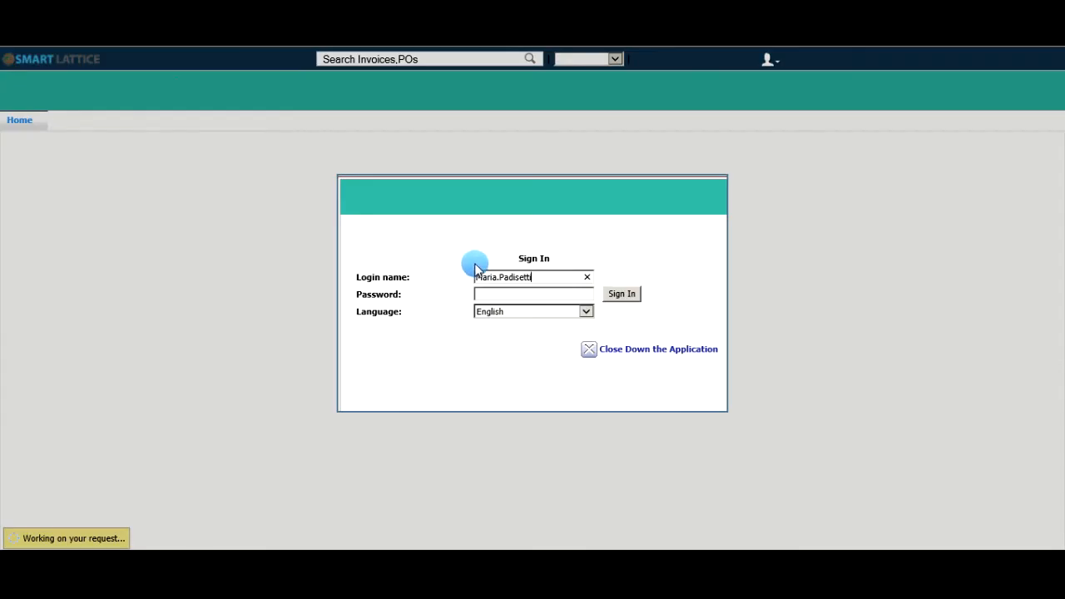
Enter the approver's account password and sign in with the language set to English.
left_click(539, 295)
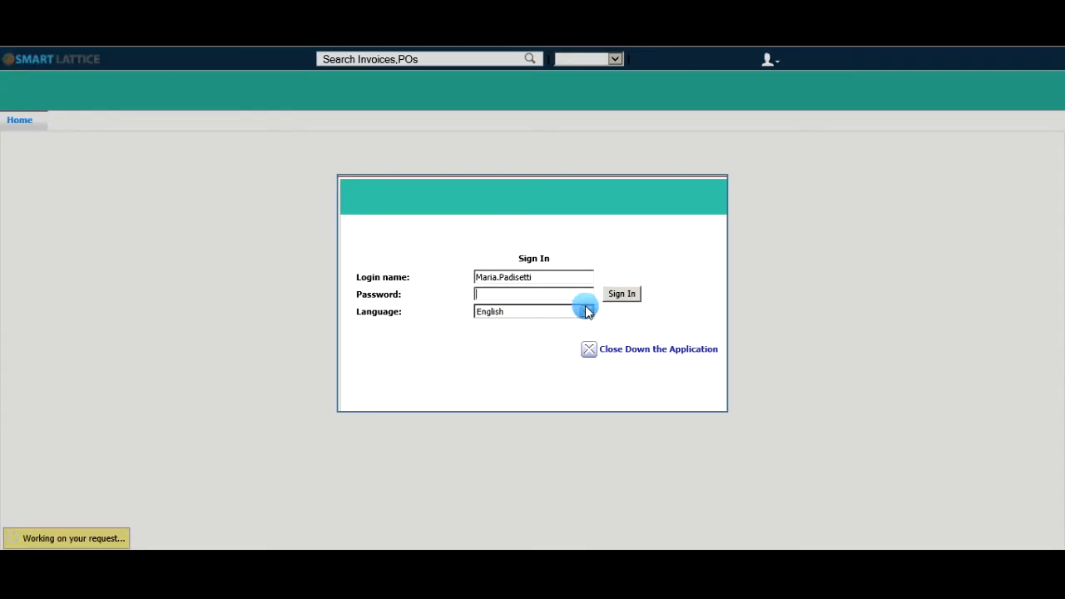
key("ctrl+v")
left_click(622, 294)
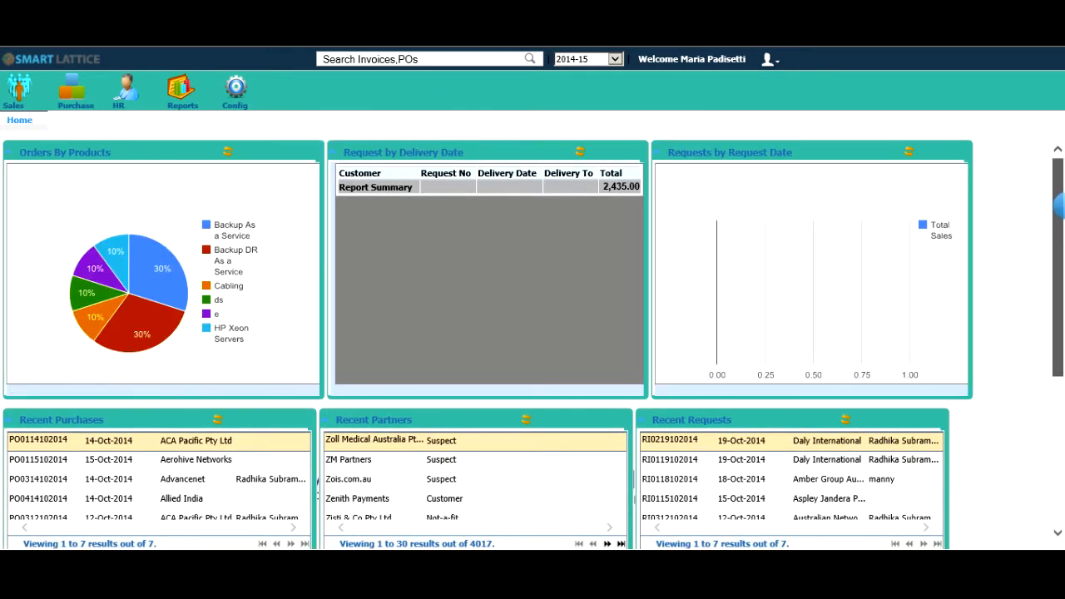
Open the pending Request For Invoice from the notifications and review its general details, products and contacts.
scroll(532, 341, "down", 2)
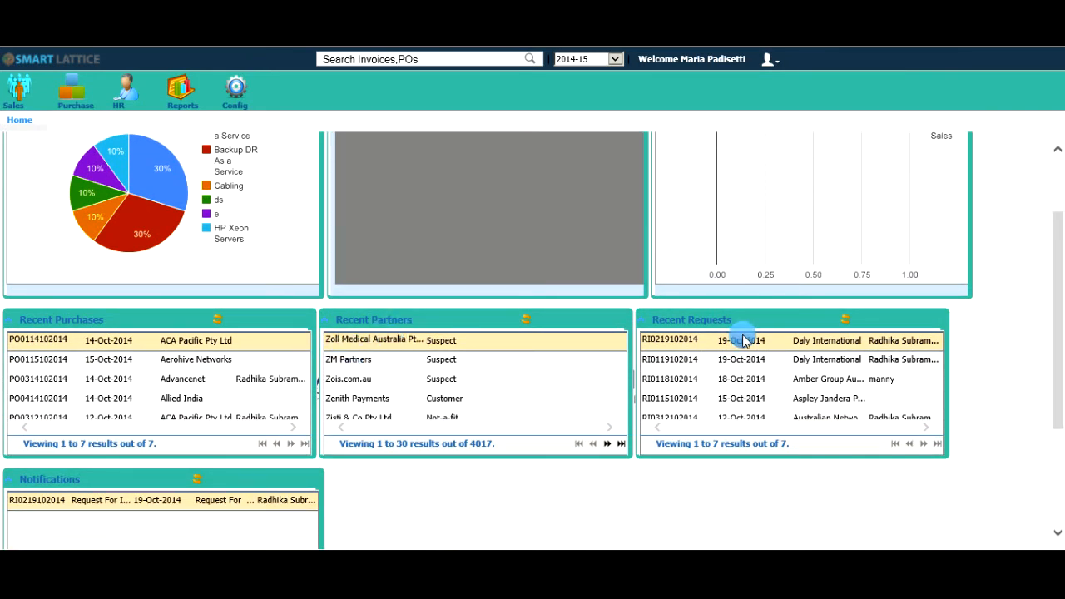
left_click_drag(1060, 311, 1058, 420)
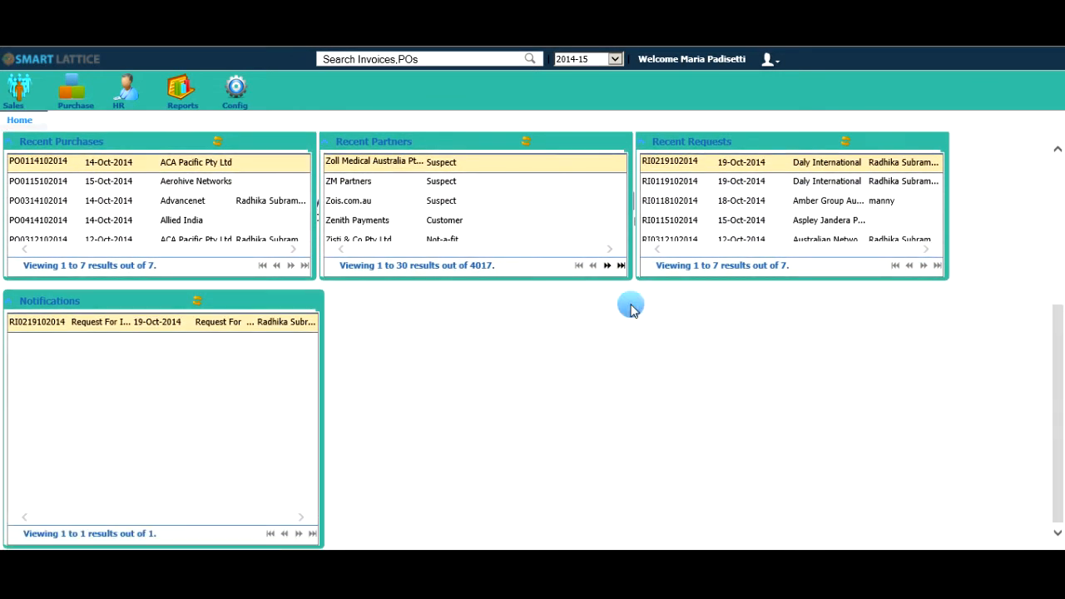
double_click(255, 323)
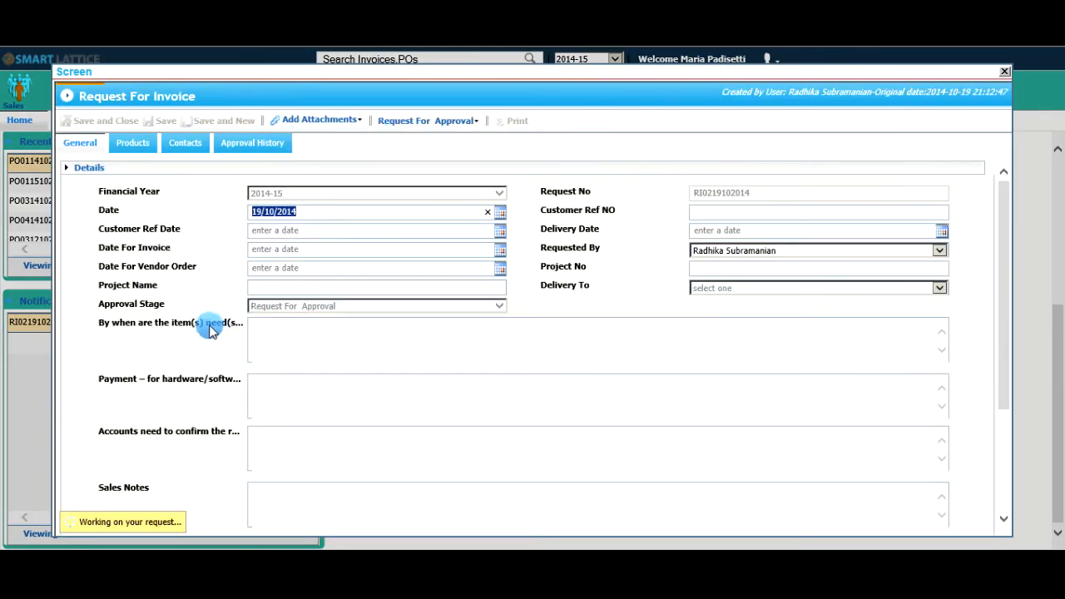
scroll(152, 320, "down", 3)
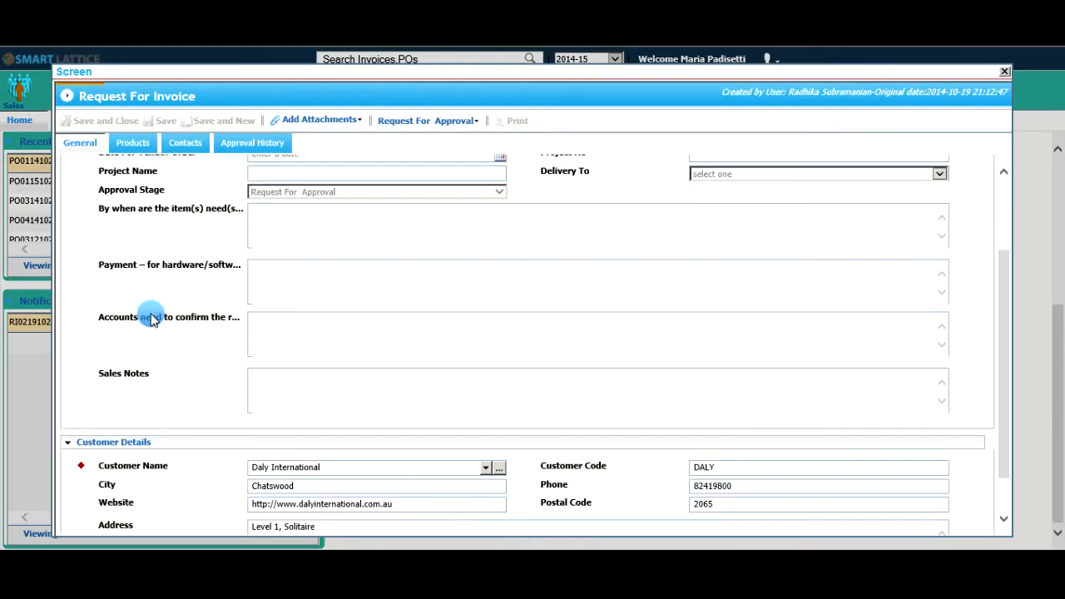
scroll(153, 320, "up", 3)
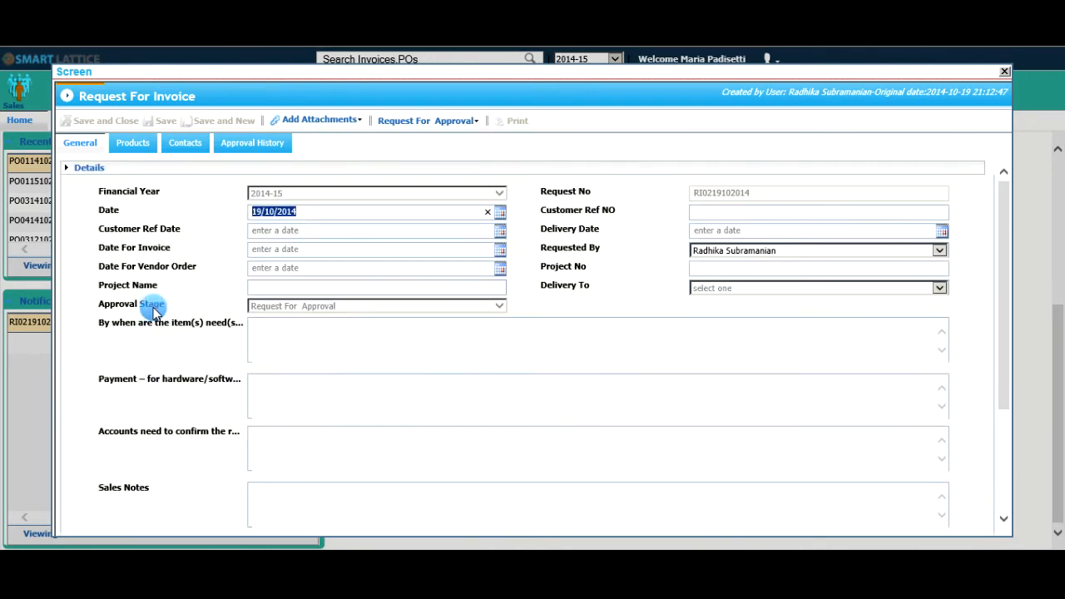
left_click(129, 144)
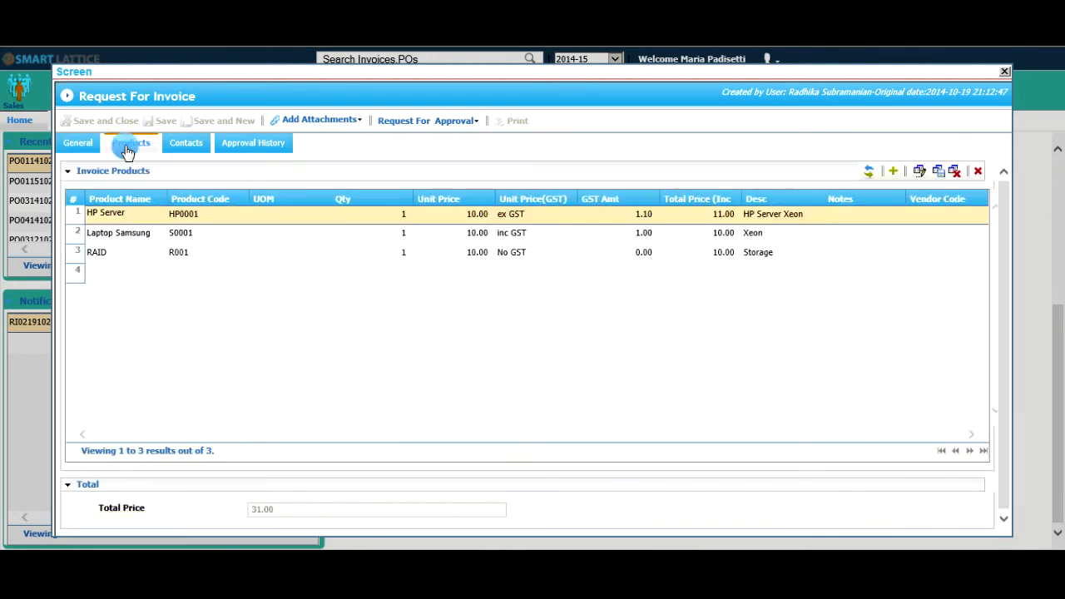
left_click(181, 144)
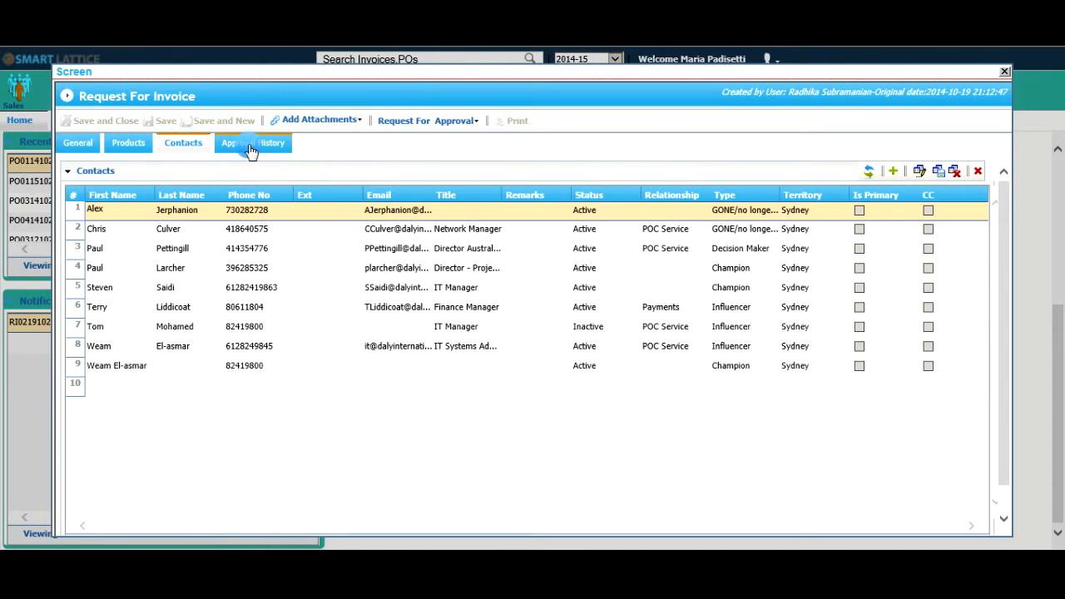
Approve the invoice request and save the approval with the status Approve.
left_click(435, 122)
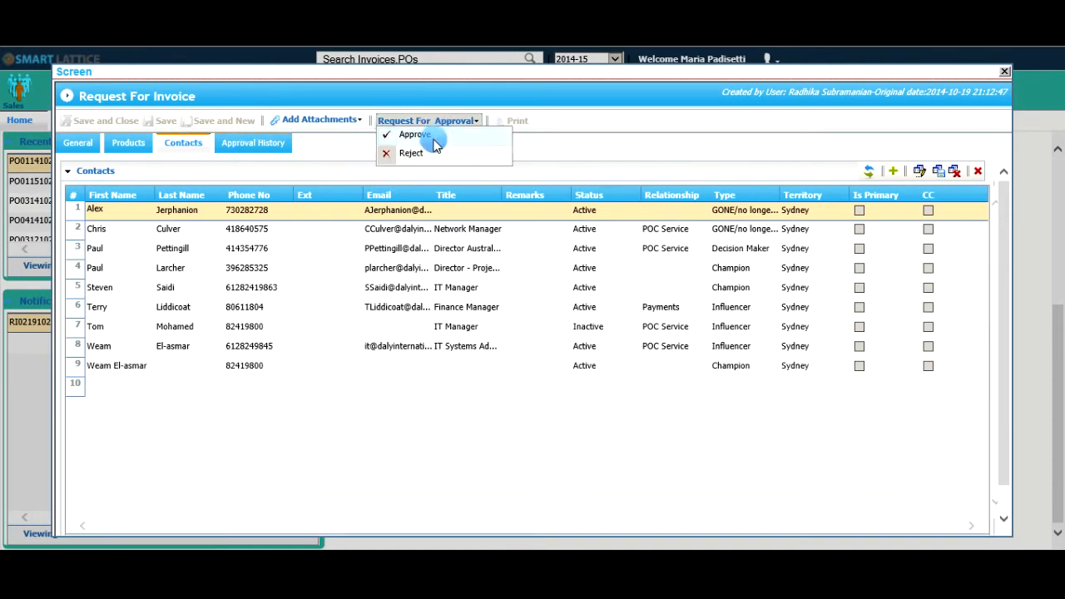
left_click(433, 137)
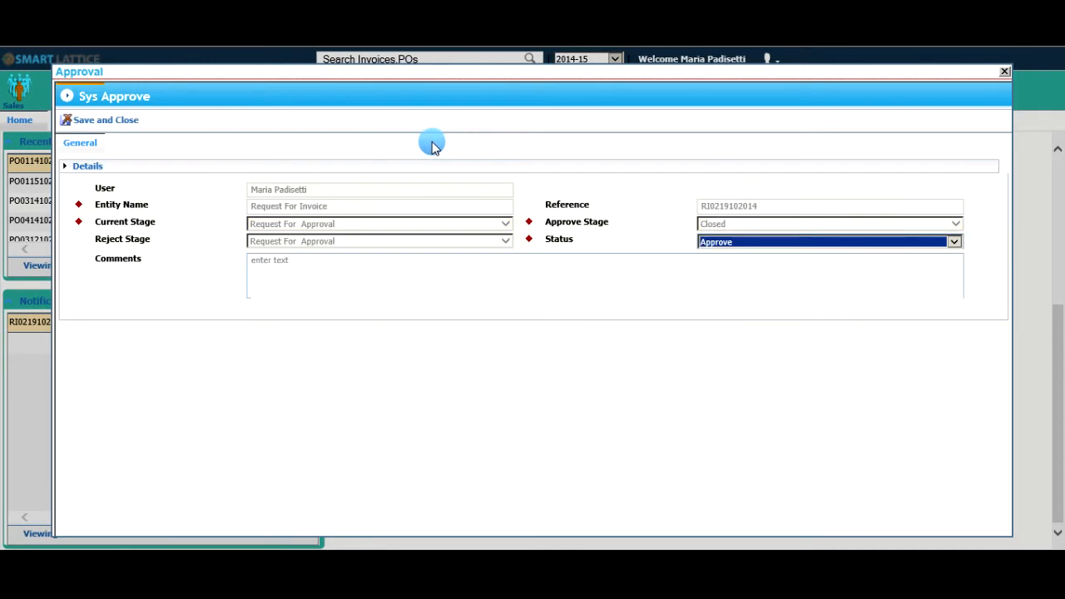
left_click(110, 120)
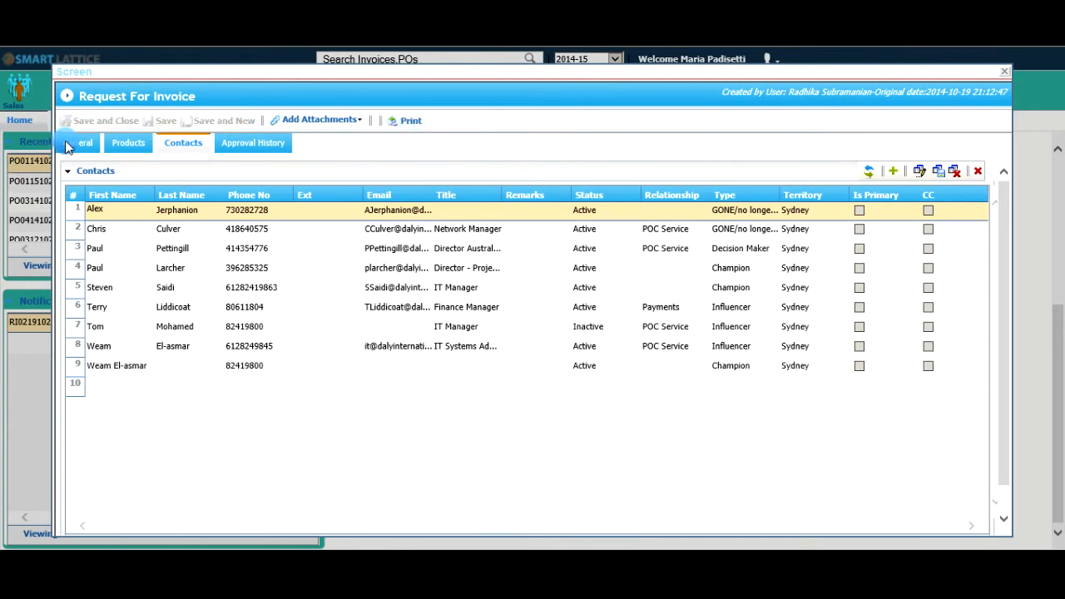
Open the print preview of the approved request and look through the Request to Order or Invoice document.
left_click(405, 122)
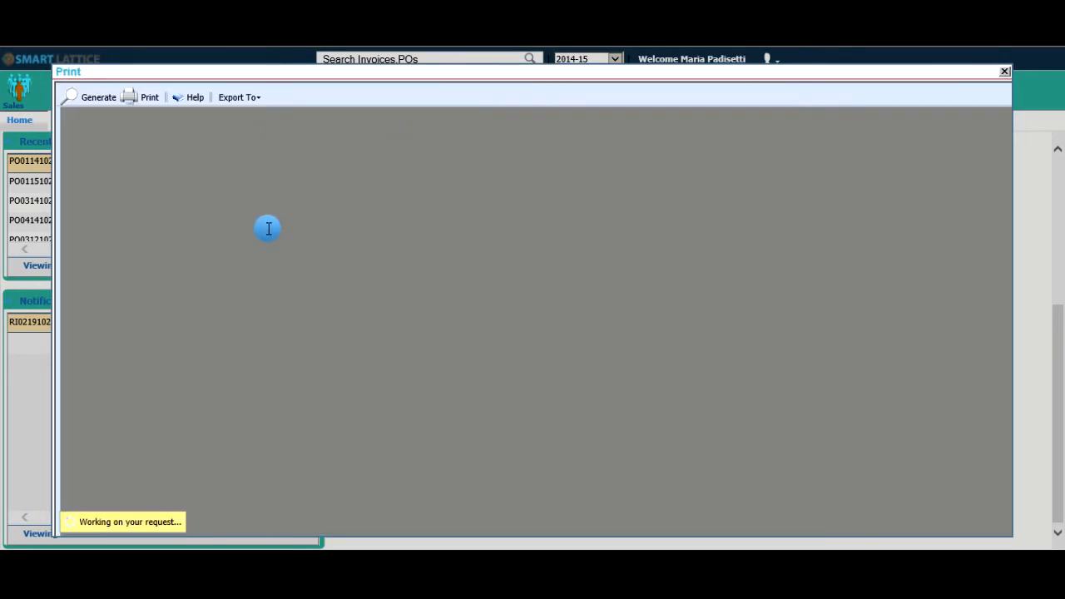
scroll(376, 315, "down", 2)
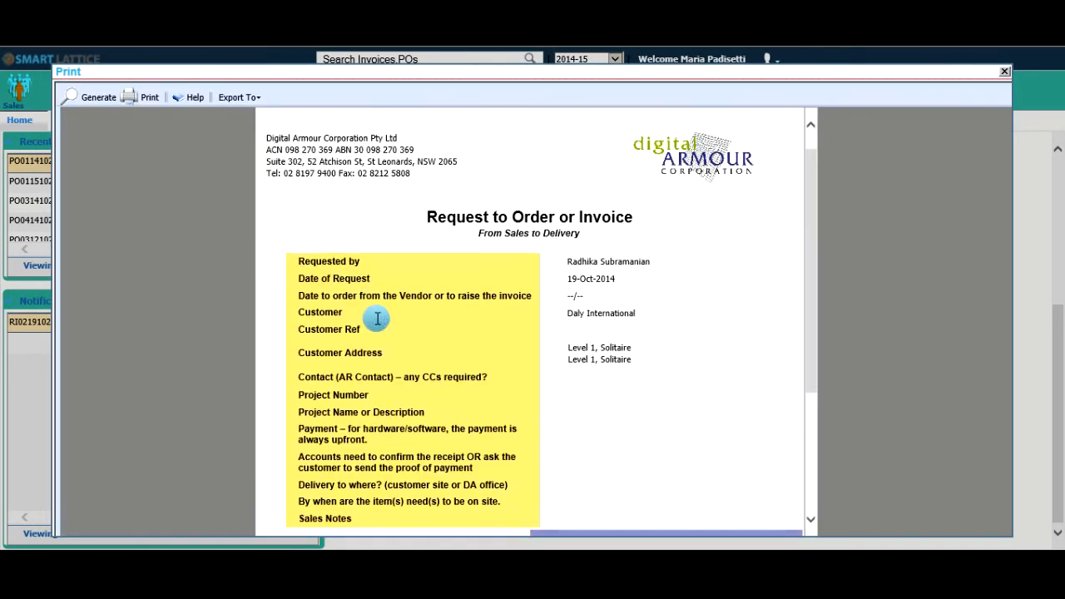
scroll(376, 317, "down", 6)
scroll(373, 311, "up", 8)
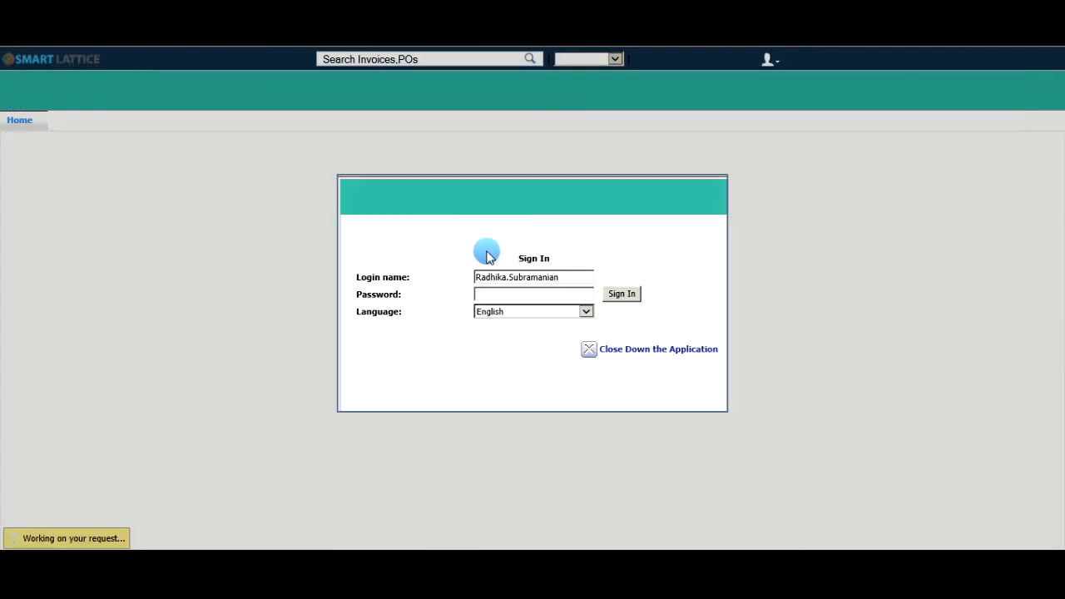
Enter the requester's account password and sign in to the requester's account.
left_click(567, 292)
type("•••••••••••••••••••")
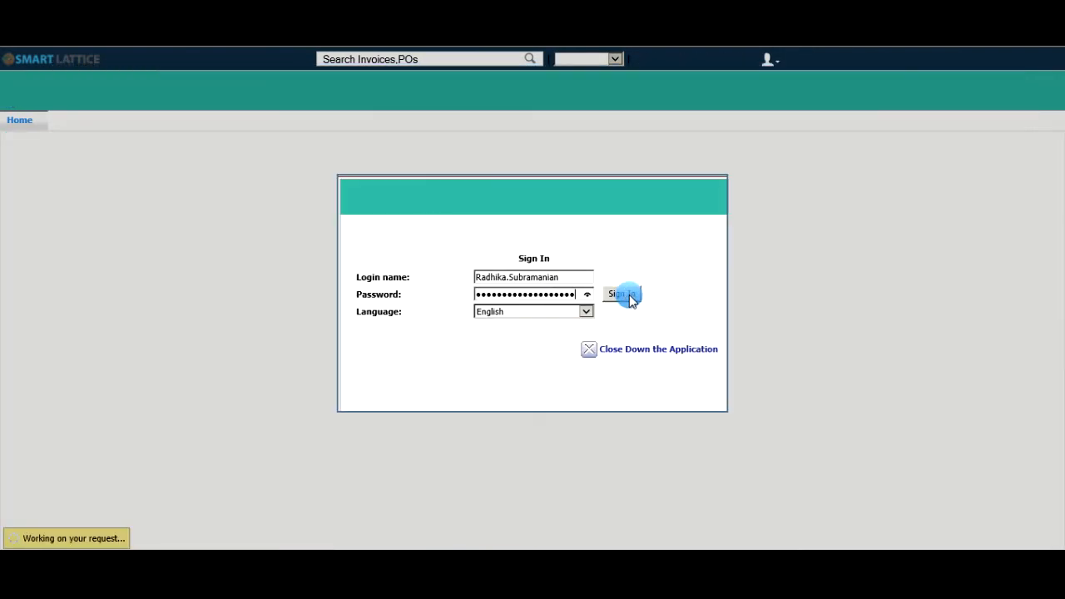
left_click(630, 296)
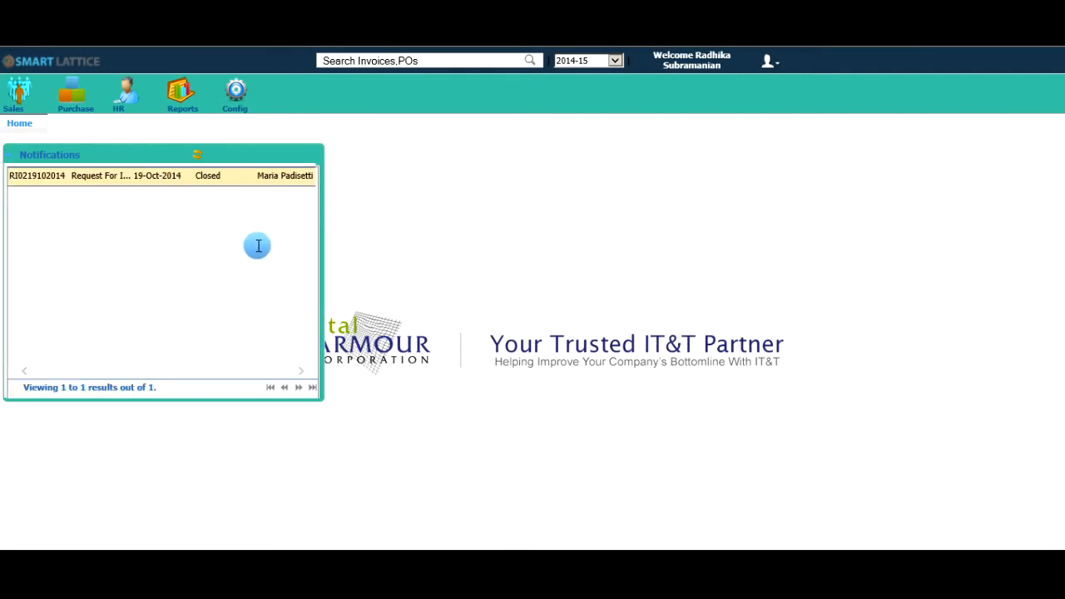
Open the closed Request For Invoice from the notifications and review its general details, products, contacts and approval history.
double_click(247, 180)
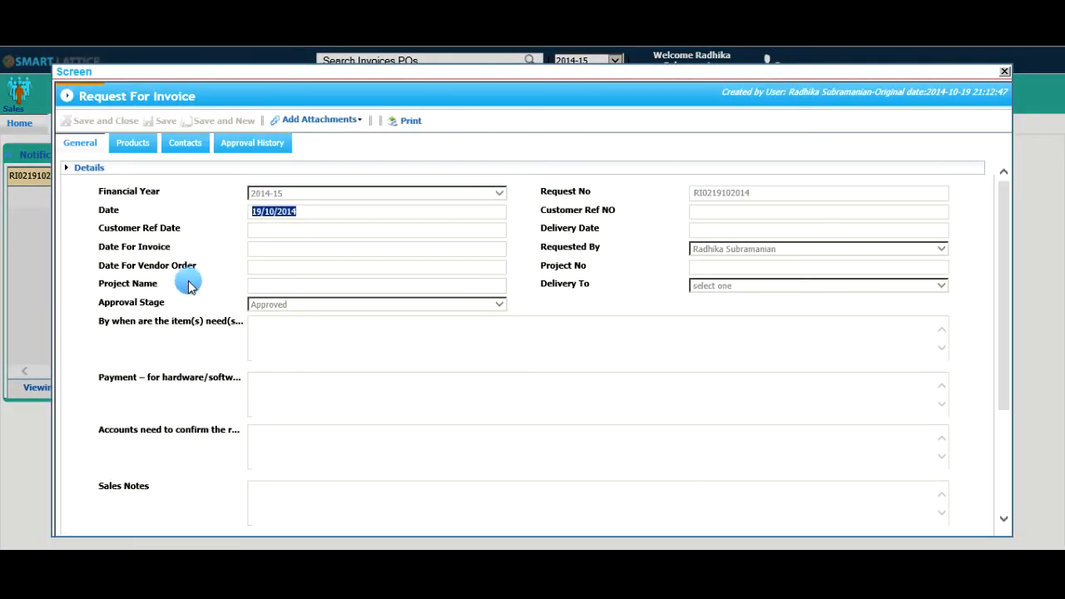
scroll(187, 286, "down", 4)
scroll(187, 285, "up", 4)
left_click(136, 144)
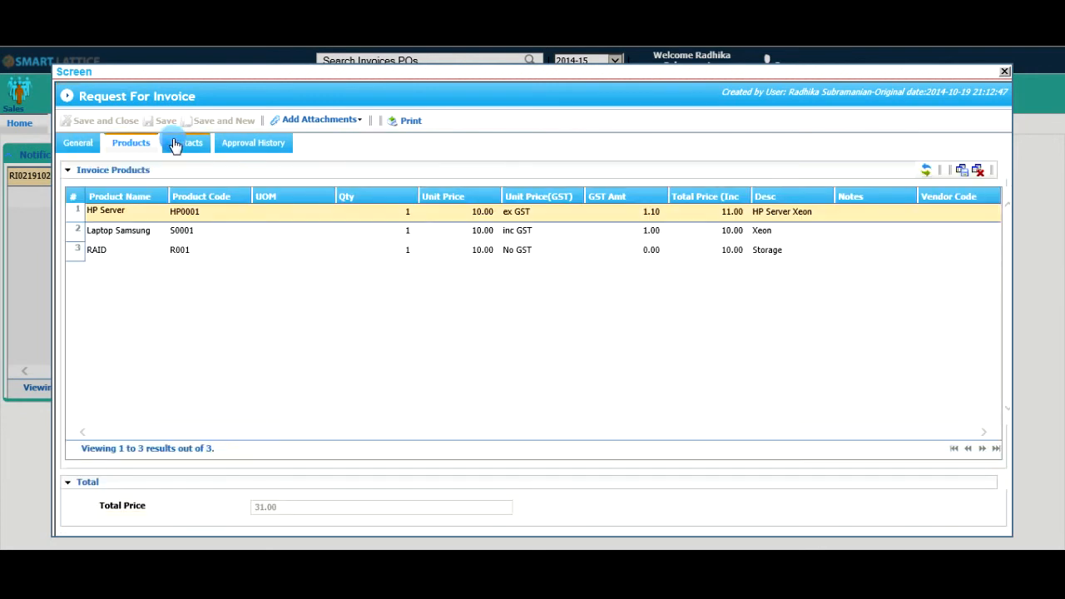
left_click(176, 144)
left_click(257, 142)
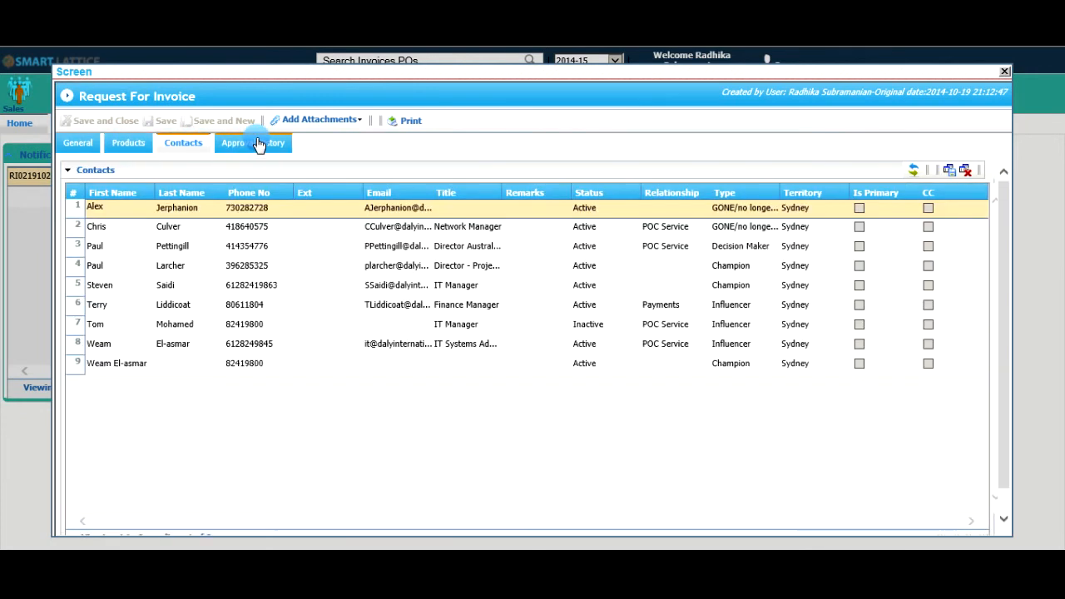
left_click(389, 131)
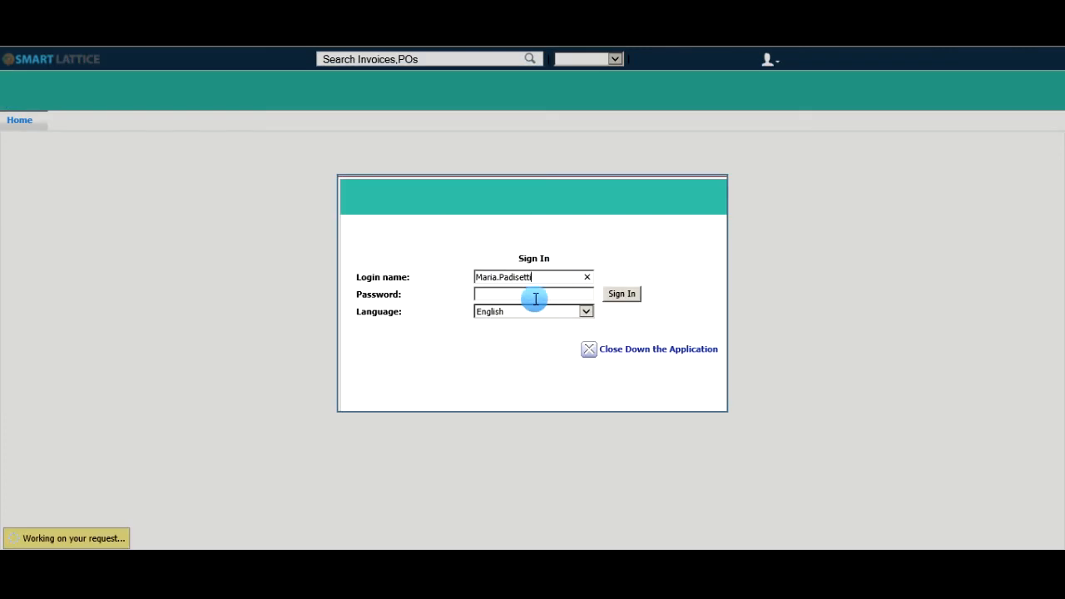
Sign in as the approver with the account password and open the newest Daly International request from the recent requests.
left_click(536, 299)
key("ctrl+v")
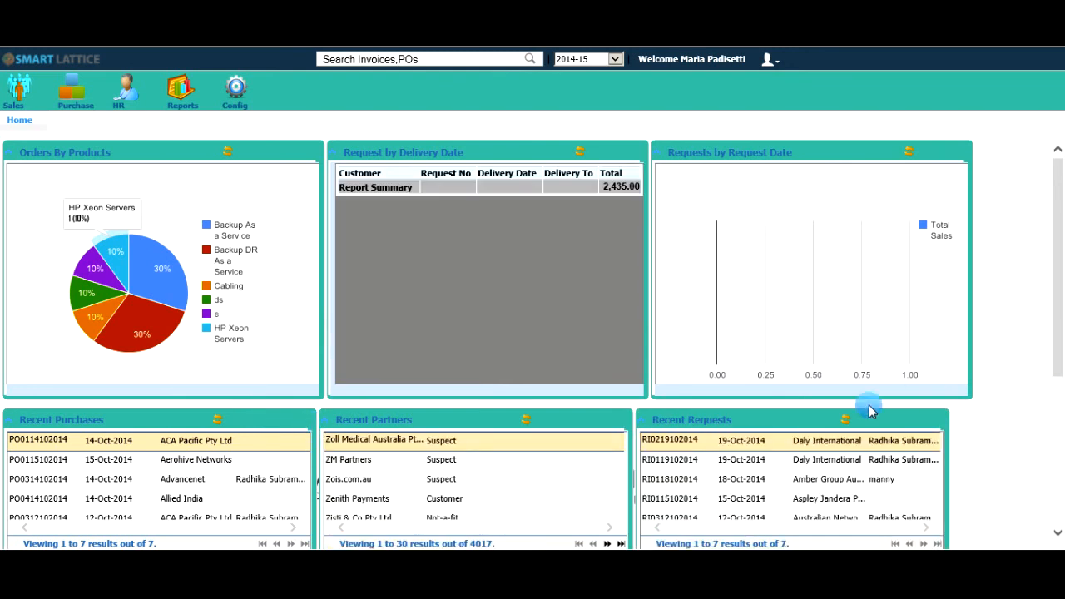
left_click(815, 441)
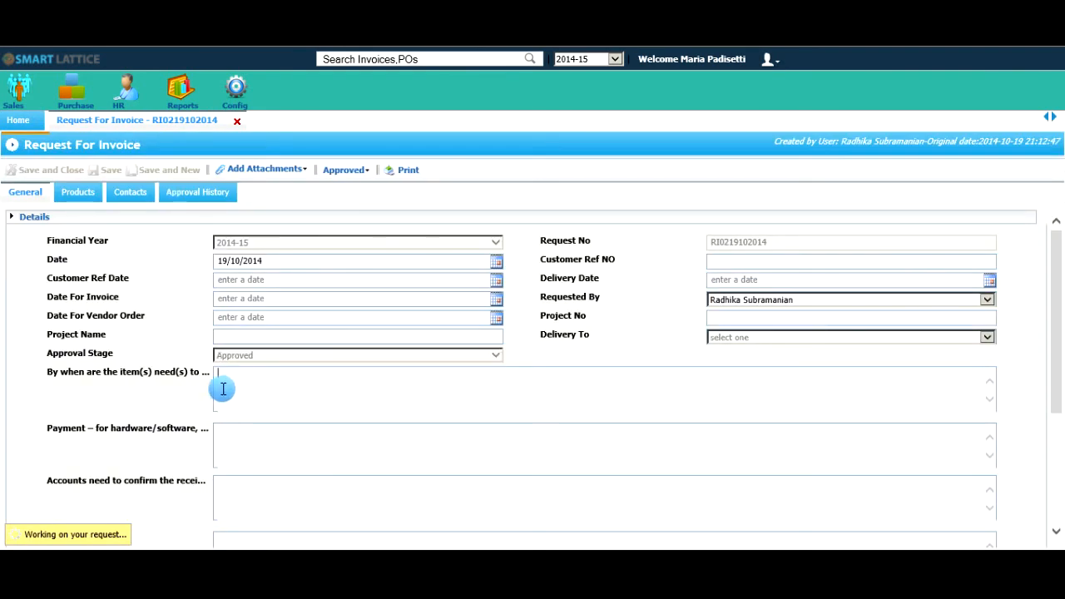
Enter "ddd" as the answer to when the items are needed, and display the request's product lines.
left_click(221, 388)
type("ddd")
scroll(250, 381, "down", 4)
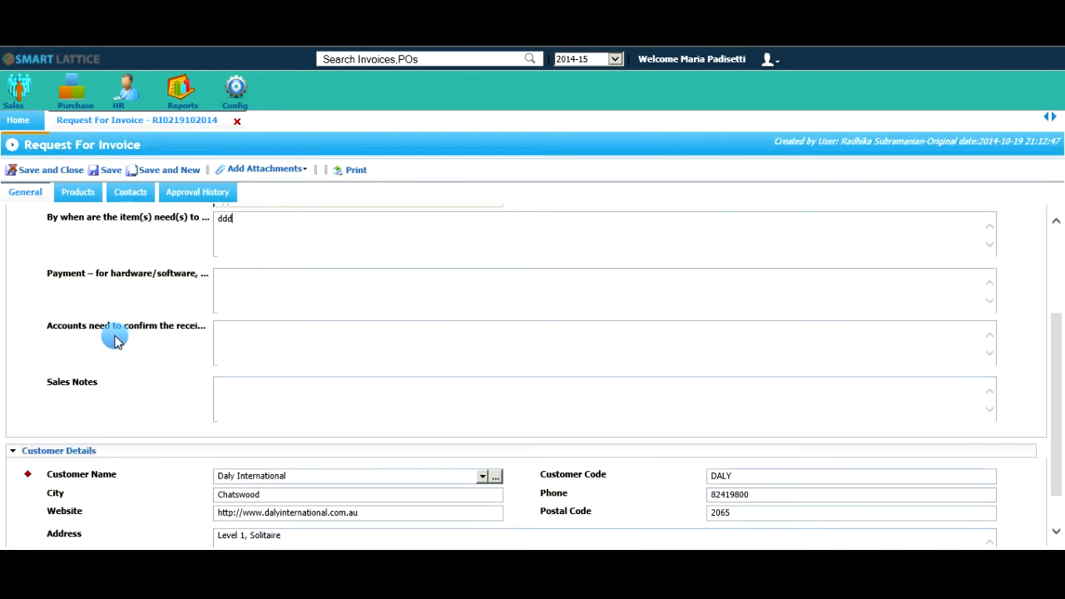
left_click(90, 196)
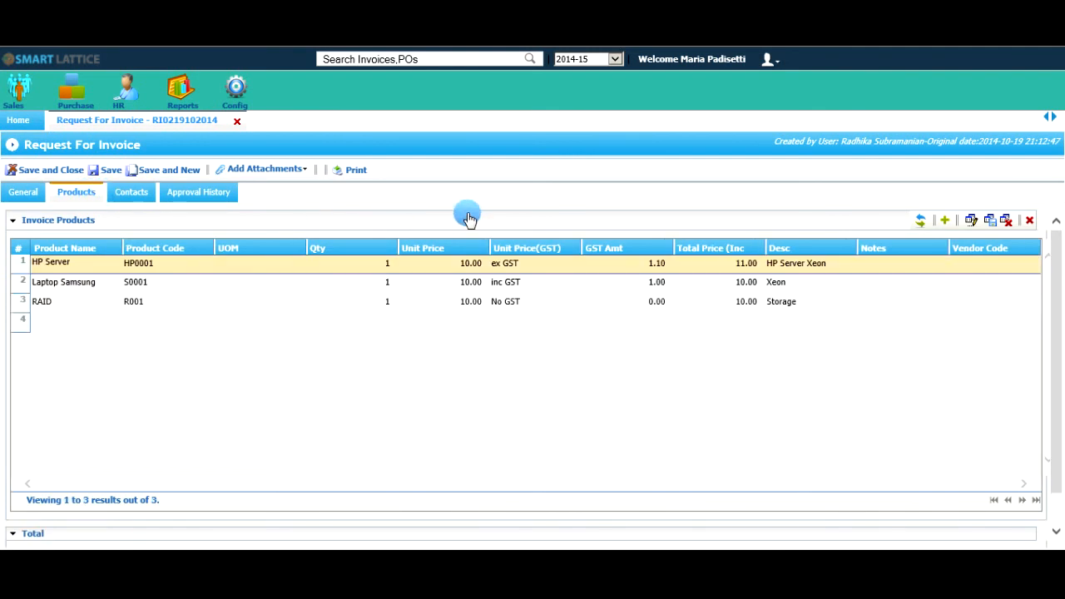